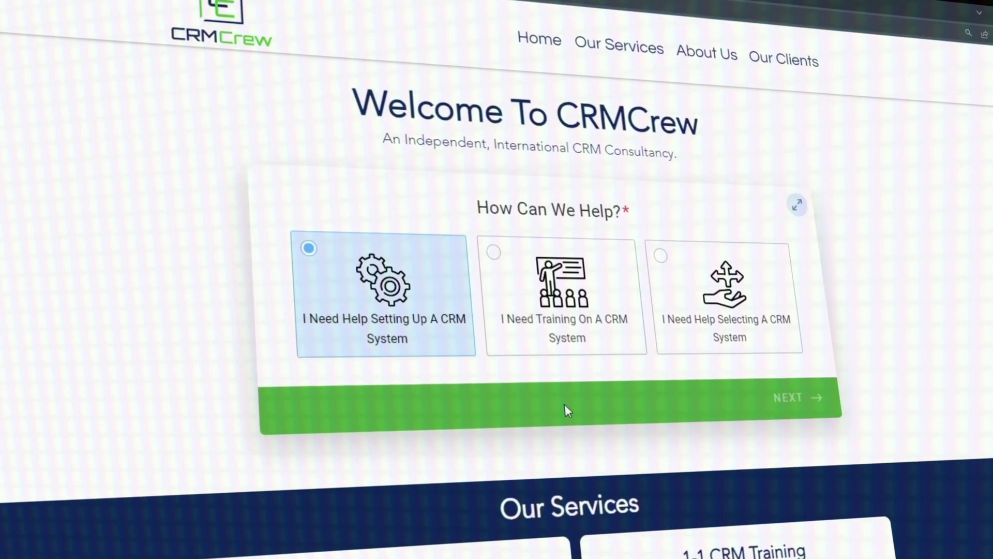
# Advance past the first help question and select Monday.com as the CRM to set up.
pyautogui.click(589, 409)
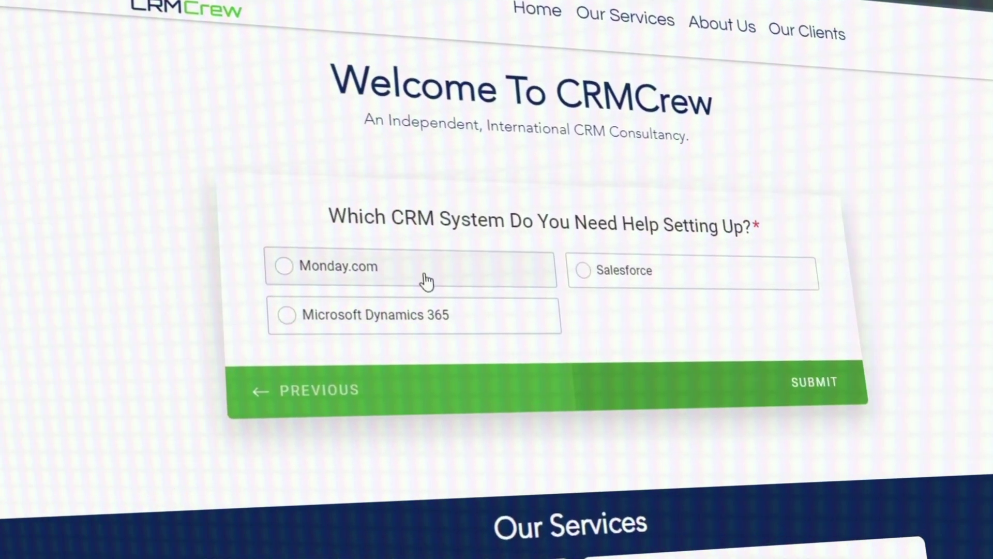
pyautogui.click(403, 268)
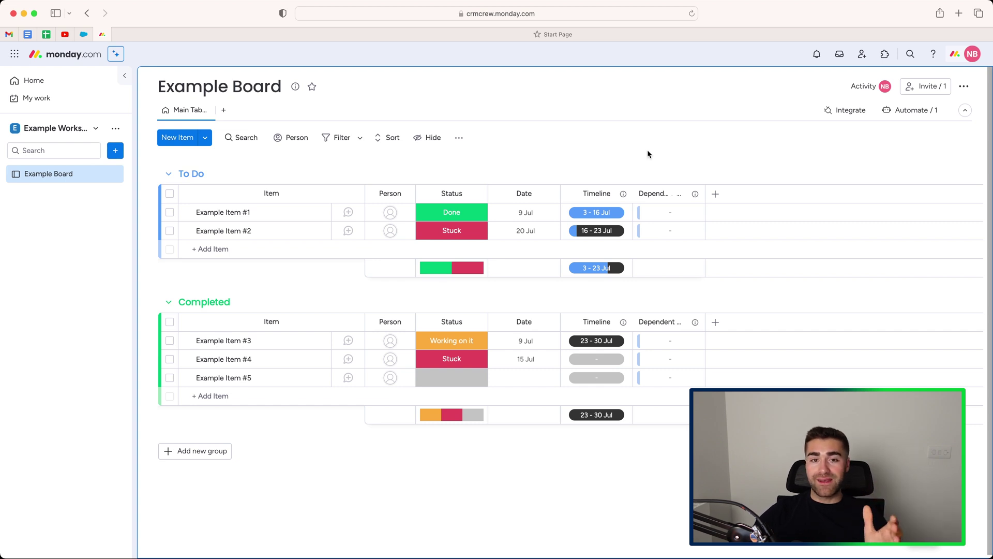
# Add a Gantt view to the Example Board by searching 'gantt' in the Views Center.
pyautogui.click(224, 113)
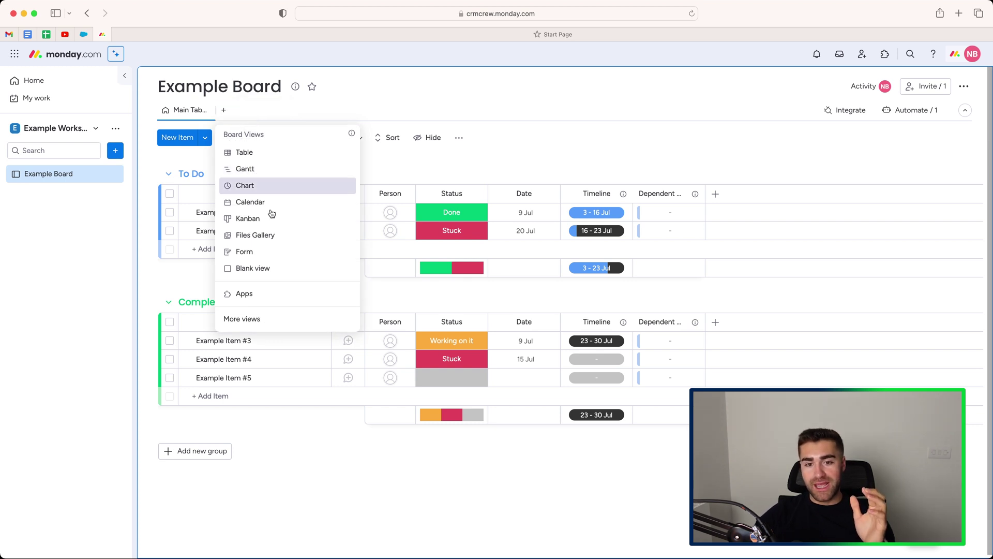
pyautogui.click(282, 319)
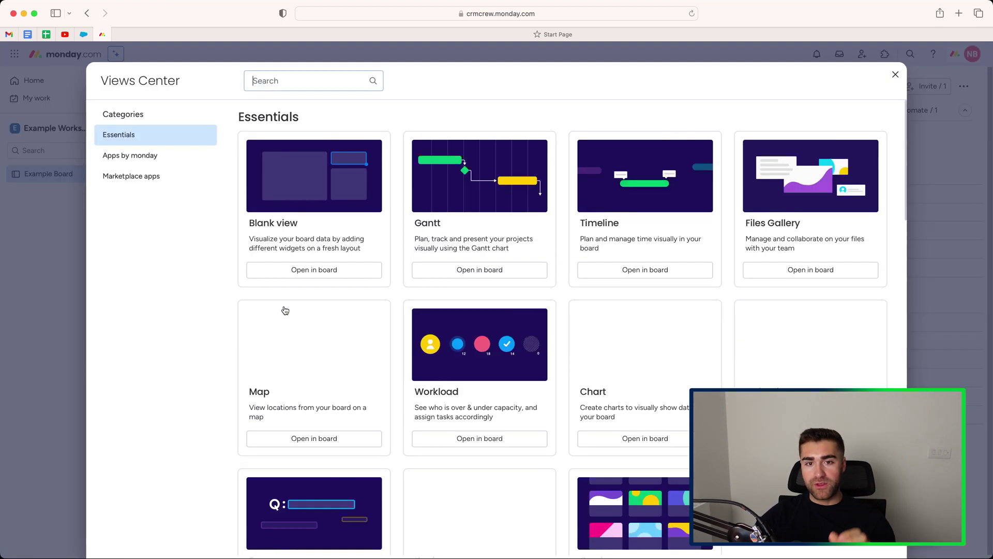
pyautogui.click(272, 80)
pyautogui.write('gantt')
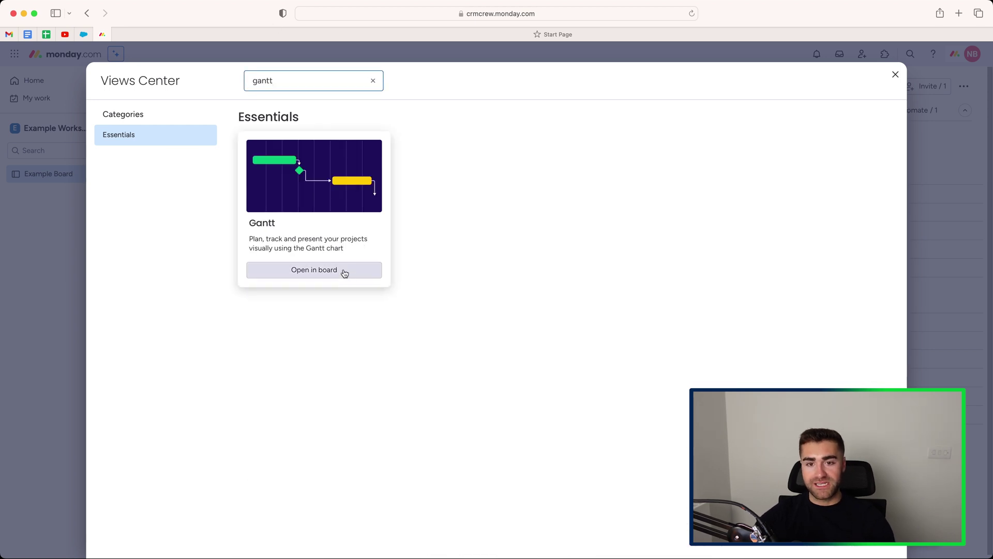
pyautogui.click(344, 278)
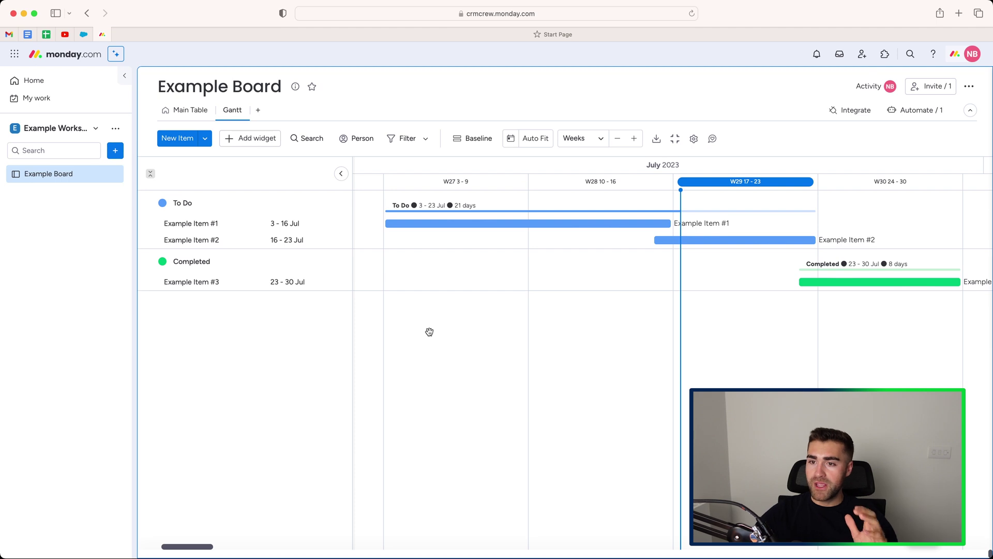
# In the Gantt settings, uncheck the subitem Date column under Choose Timeline columns.
pyautogui.click(693, 139)
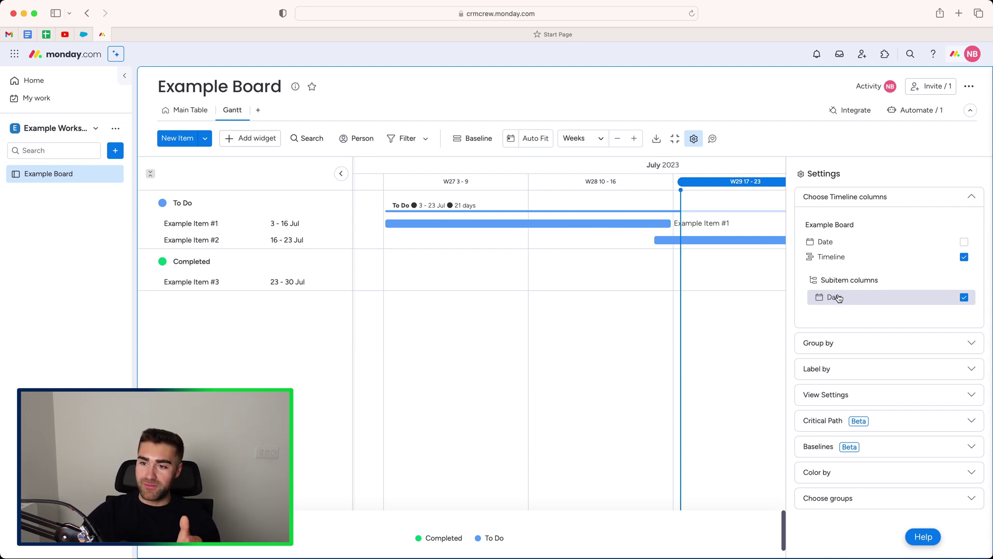
pyautogui.click(840, 298)
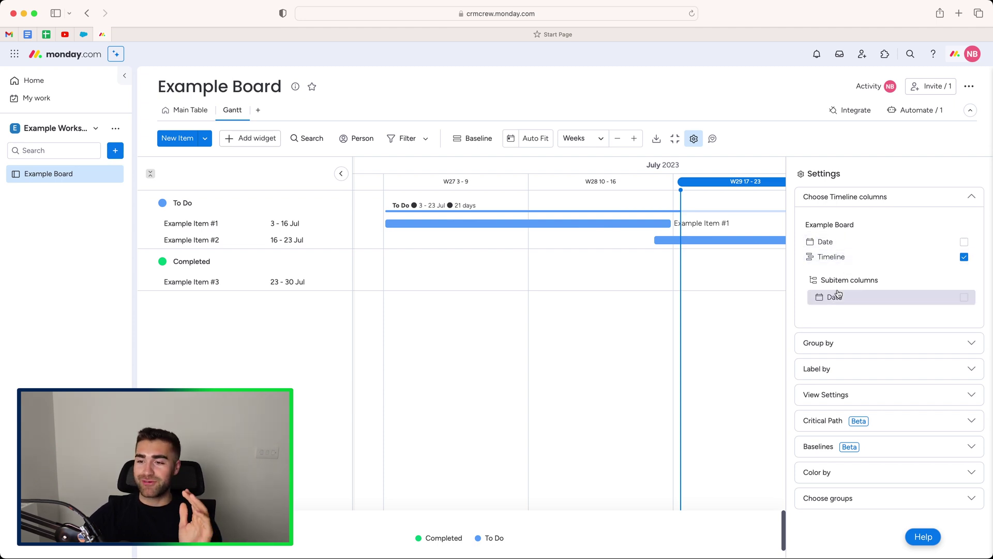
# Try the board's Date column, compare with Main Table, then uncheck Date to keep only Timeline bars.
pyautogui.click(829, 242)
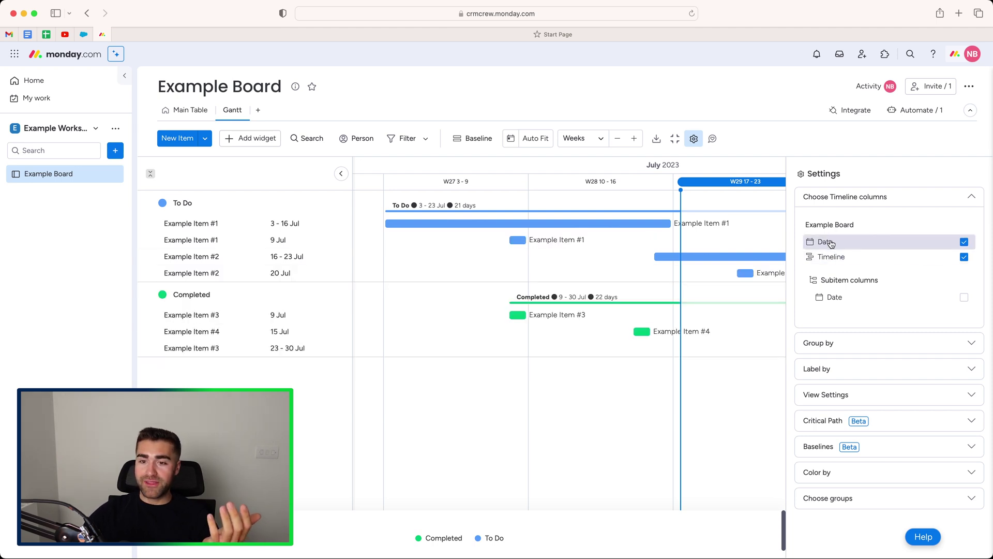
pyautogui.click(188, 110)
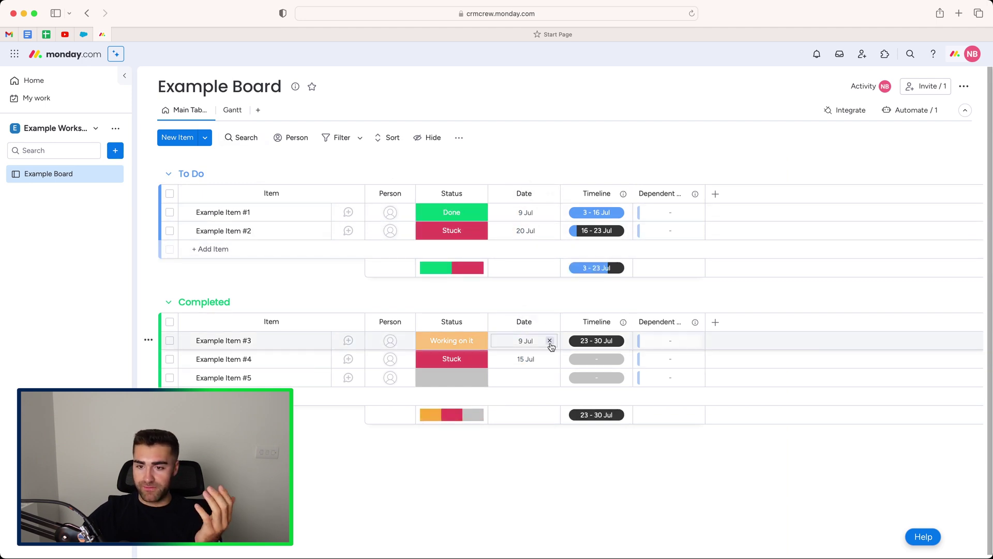
pyautogui.click(227, 111)
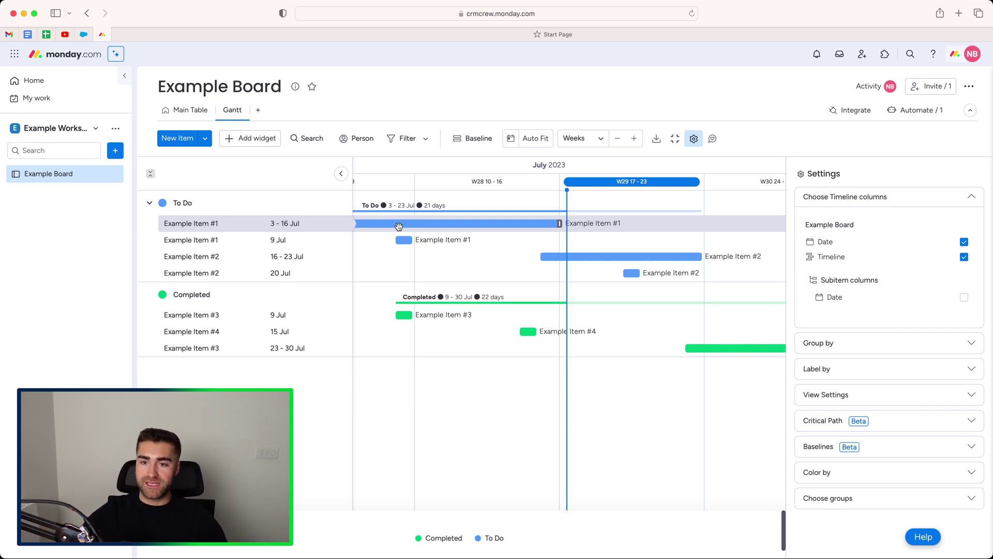
pyautogui.hscroll(-3, 398, 226)
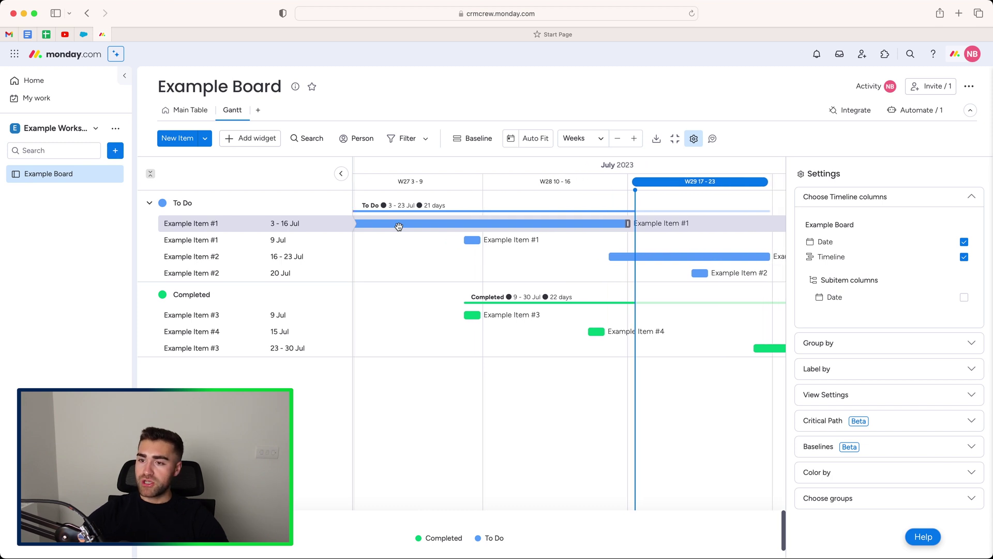
pyautogui.click(840, 248)
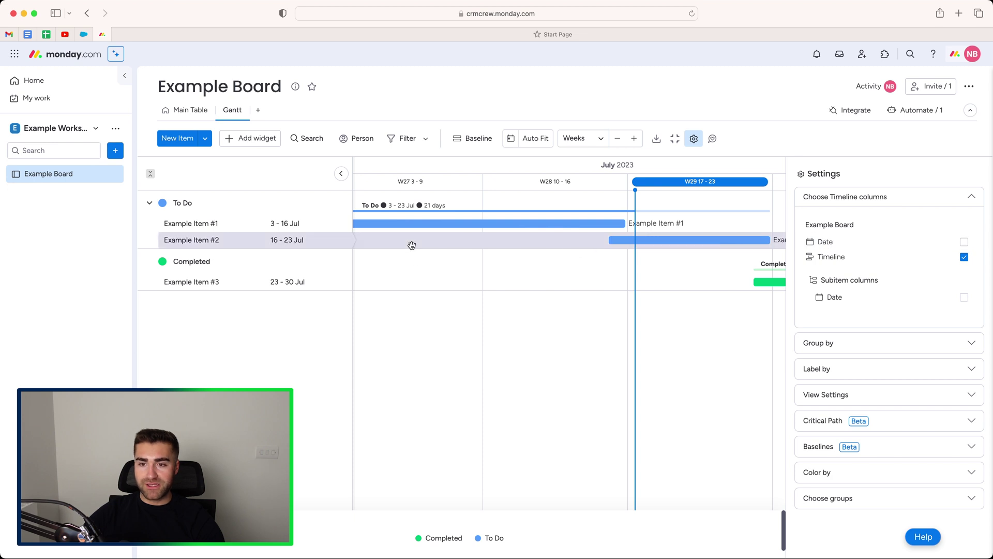
# Collapse Choose Timeline columns, expand Group by, and compare Main Table with the Gantt's group layout.
pyautogui.click(850, 198)
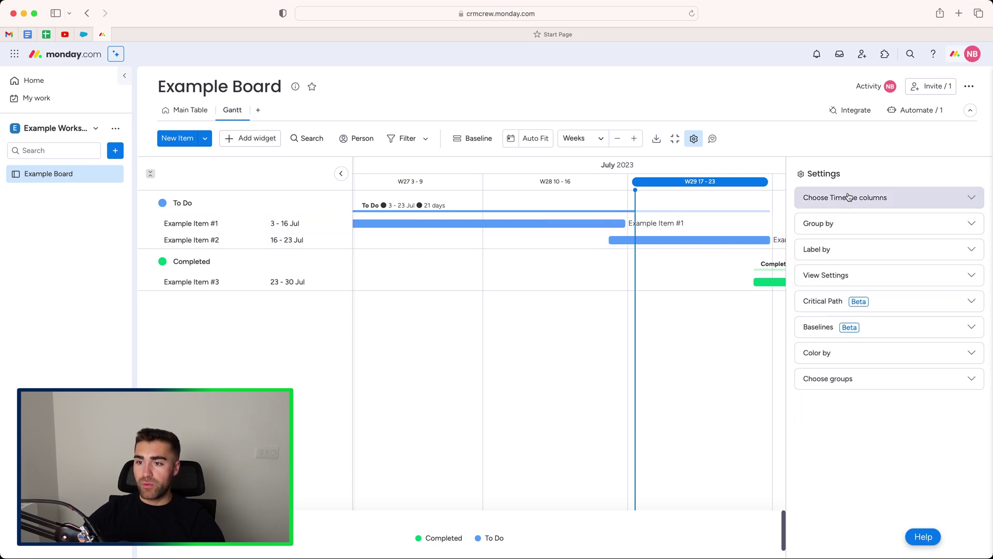
pyautogui.click(839, 228)
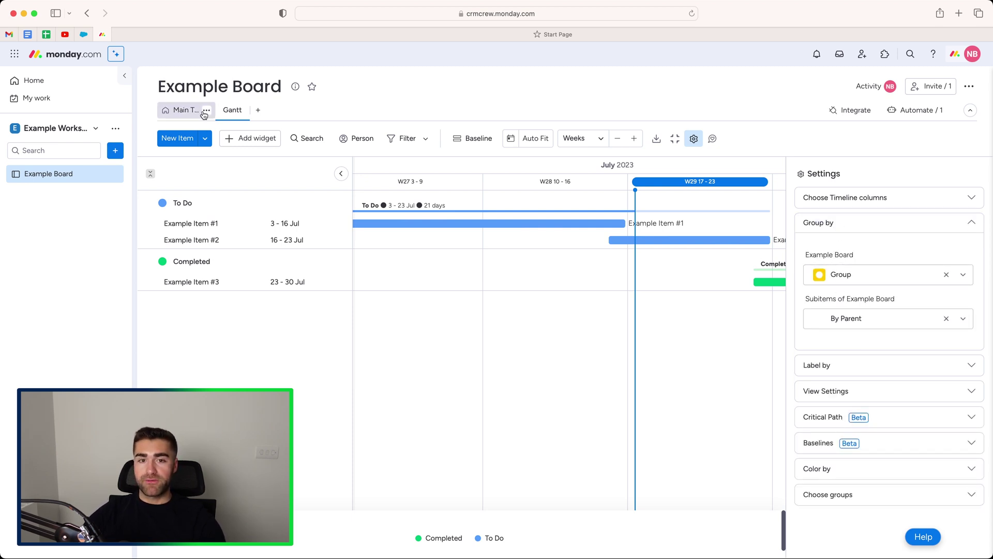
pyautogui.click(189, 109)
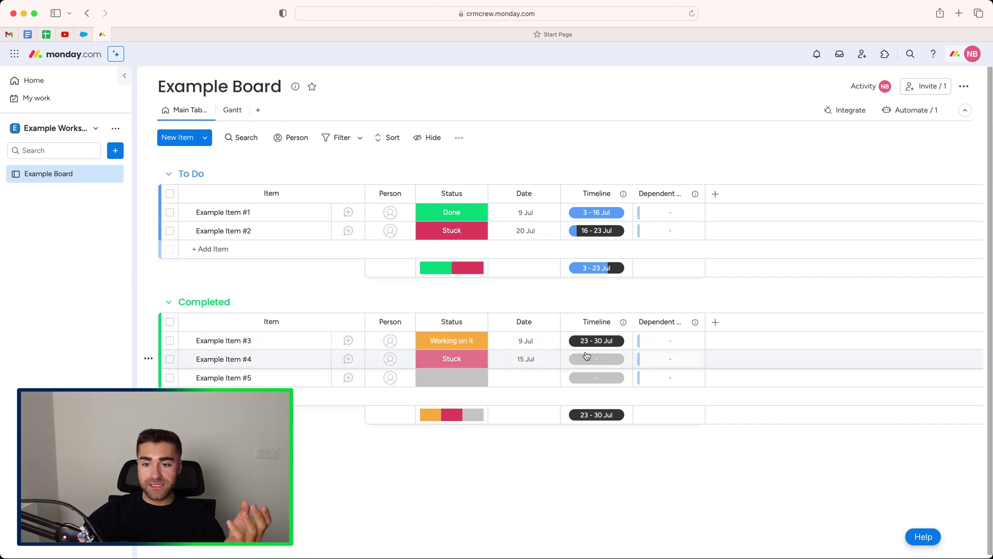
pyautogui.click(223, 114)
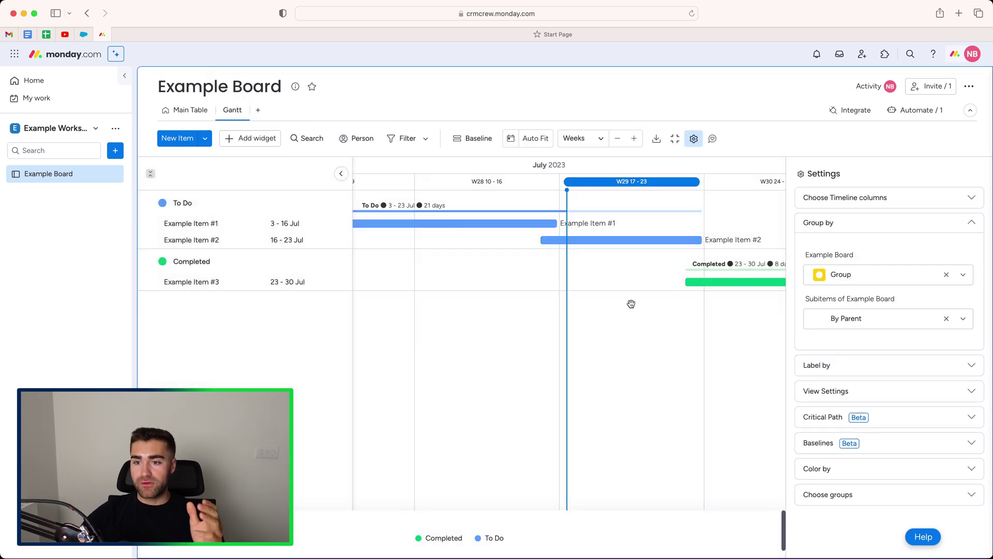
pyautogui.click(181, 111)
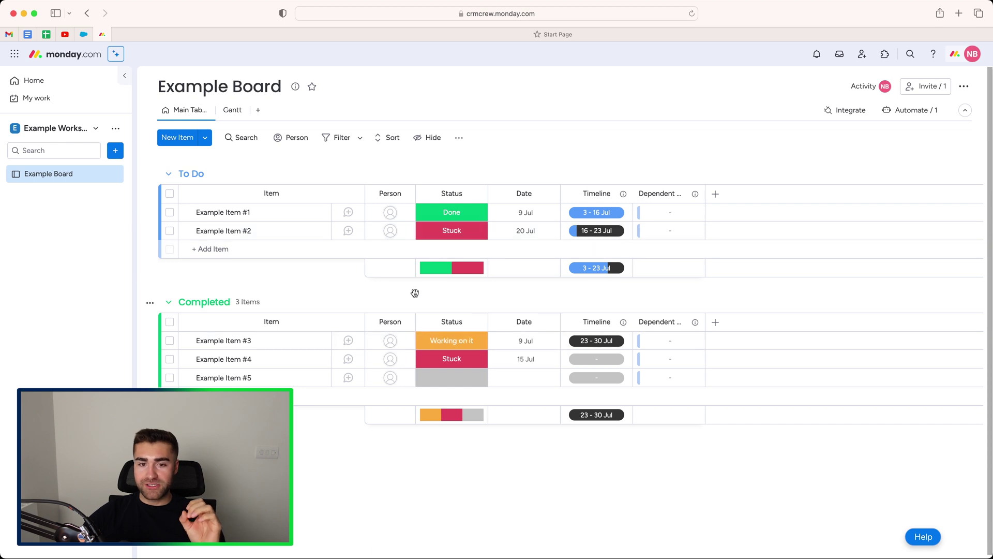
pyautogui.click(231, 111)
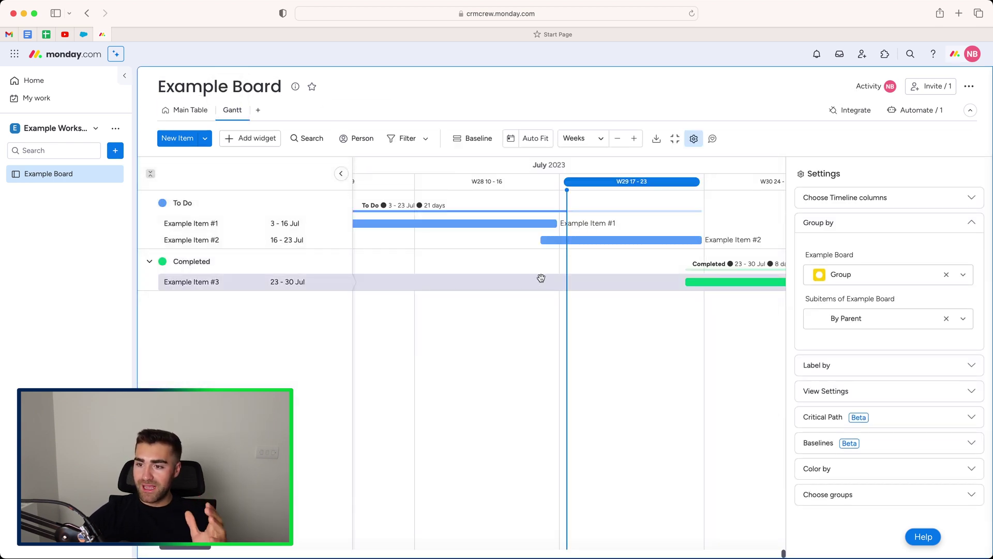
# Group the Gantt by Status, then switch the grouping back to board Group.
pyautogui.click(832, 275)
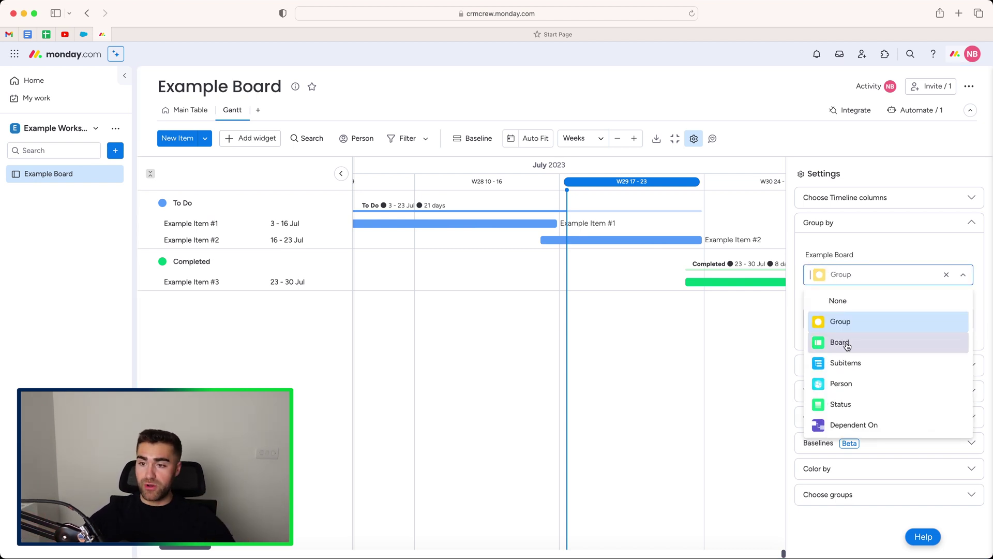
pyautogui.click(863, 406)
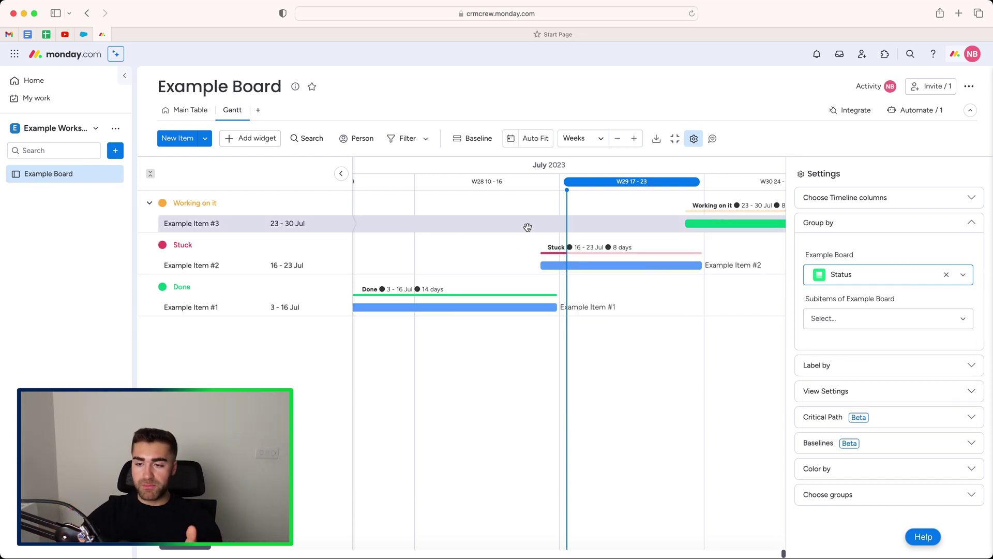
pyautogui.click(840, 275)
pyautogui.click(836, 344)
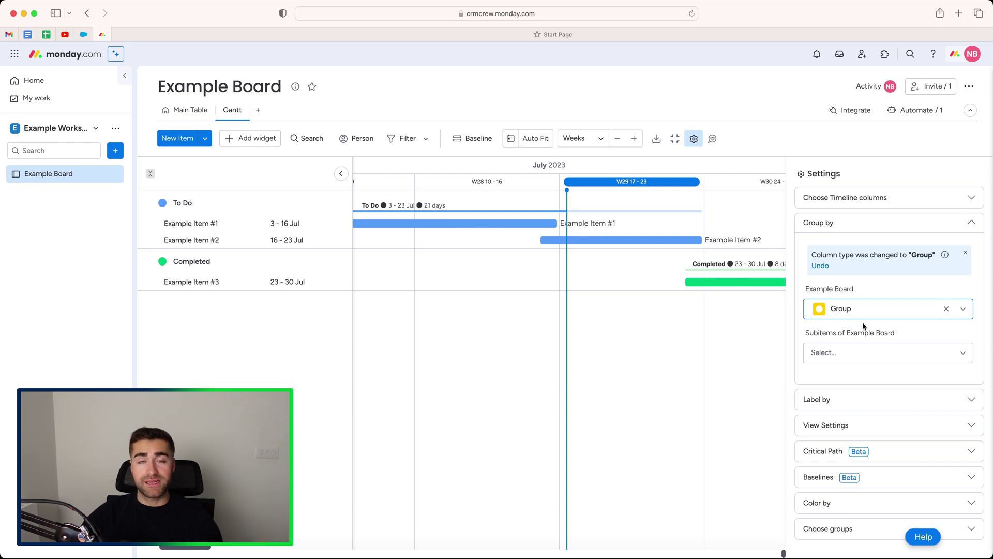
# Expand Label by and try labelling Gantt bars by Person, then by Status.
pyautogui.click(843, 224)
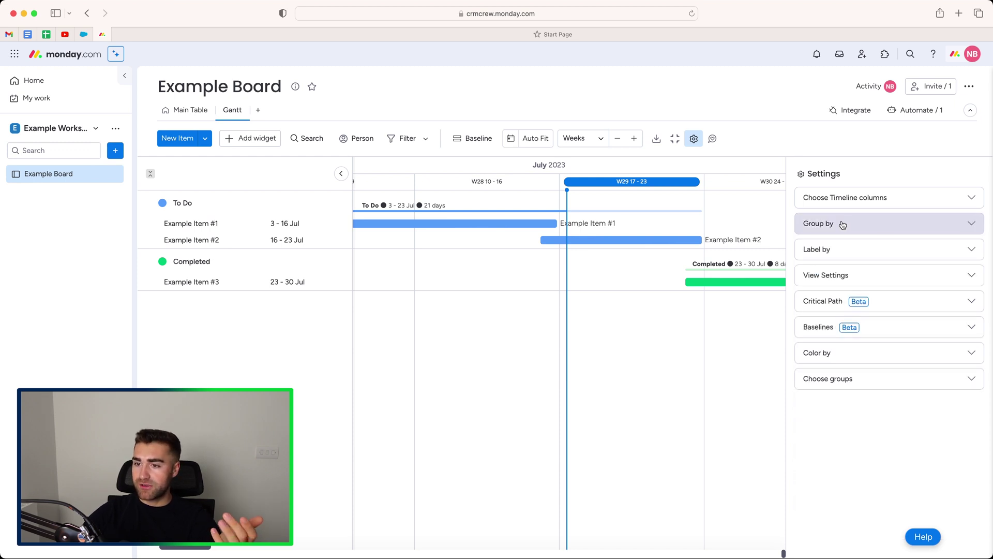
pyautogui.click(832, 253)
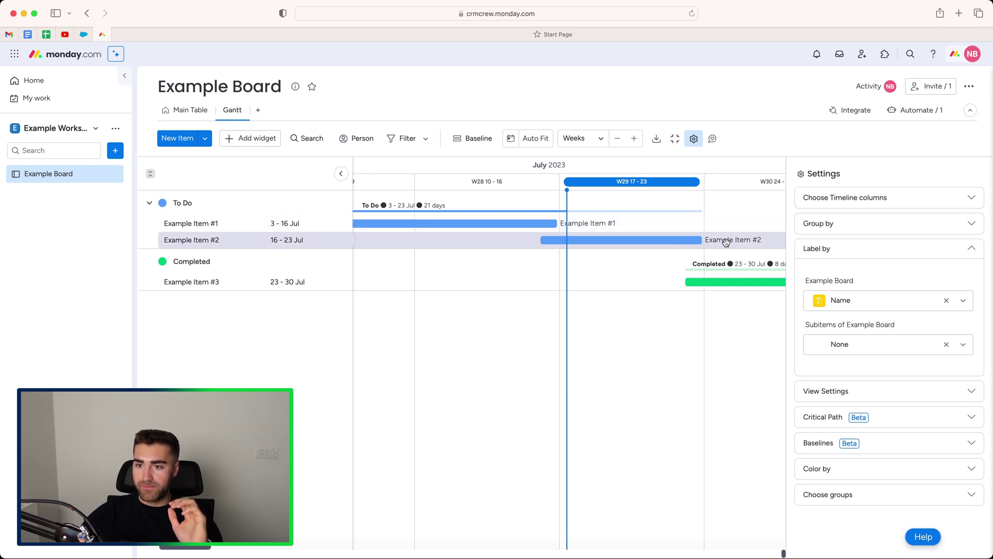
pyautogui.click(830, 296)
pyautogui.click(832, 408)
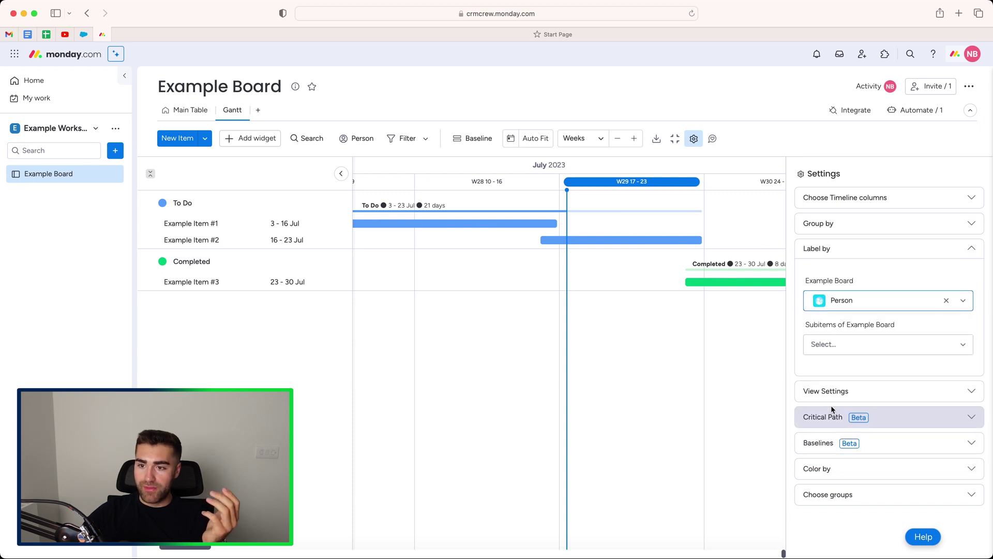
pyautogui.click(833, 308)
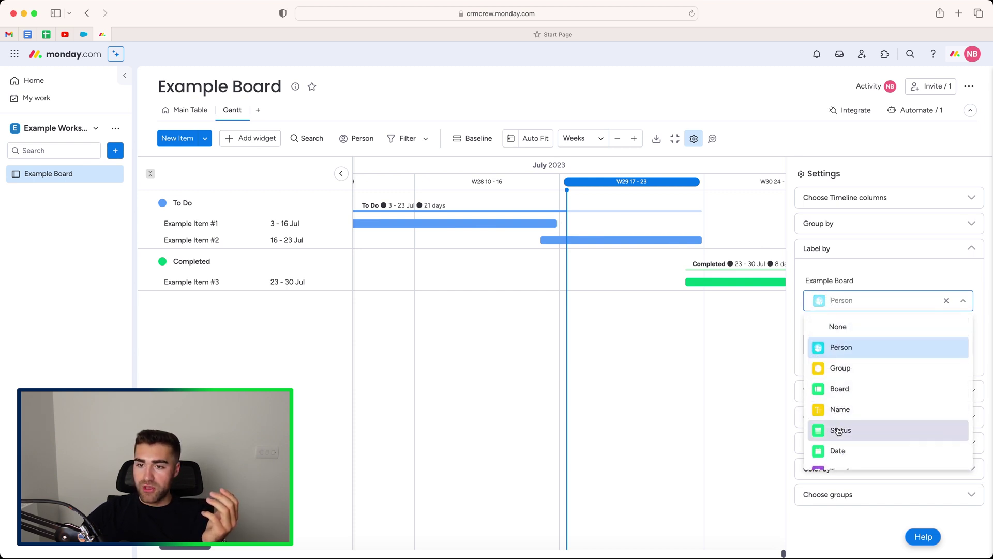
pyautogui.click(832, 430)
# Switch bar labels to Name, to Status once more, and finally back to Name.
pyautogui.click(837, 334)
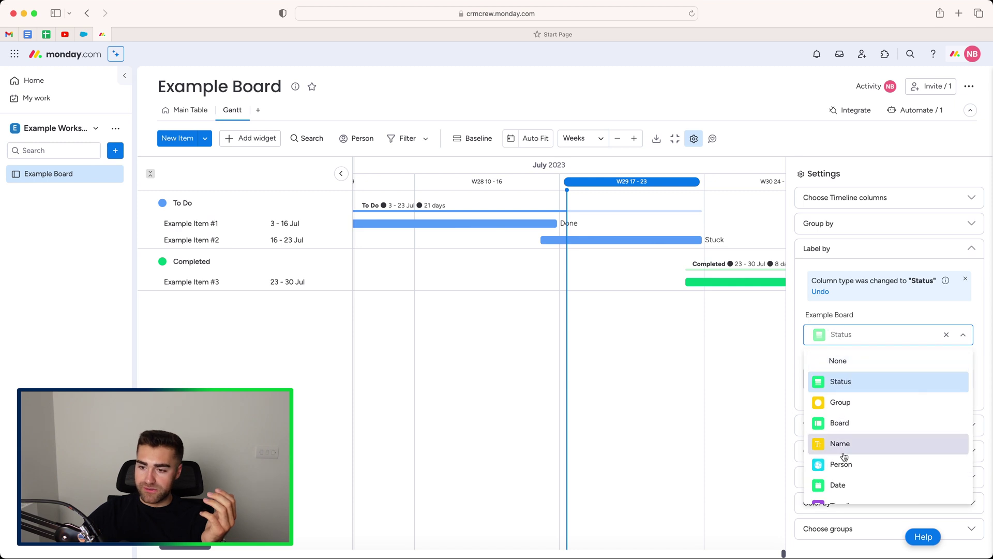
pyautogui.click(839, 441)
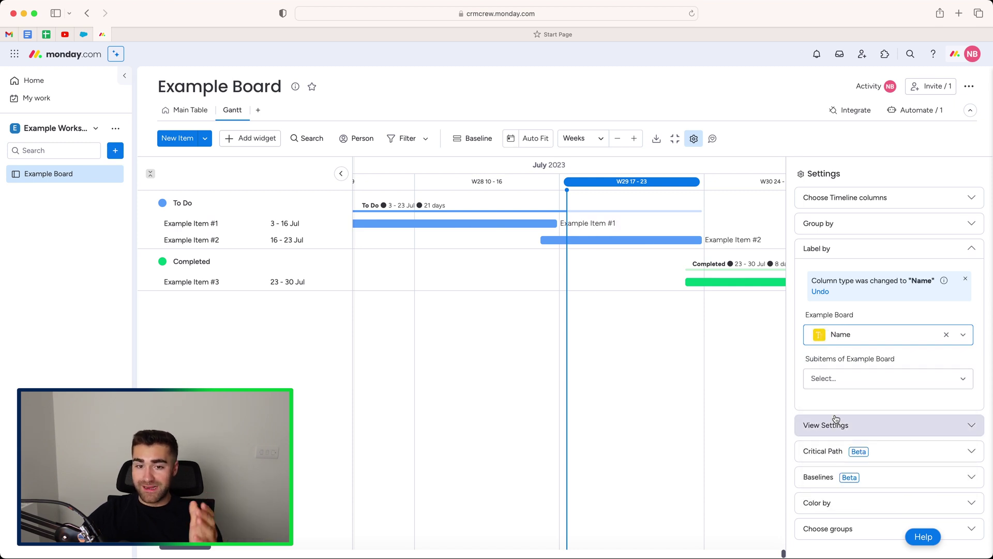
pyautogui.click(878, 333)
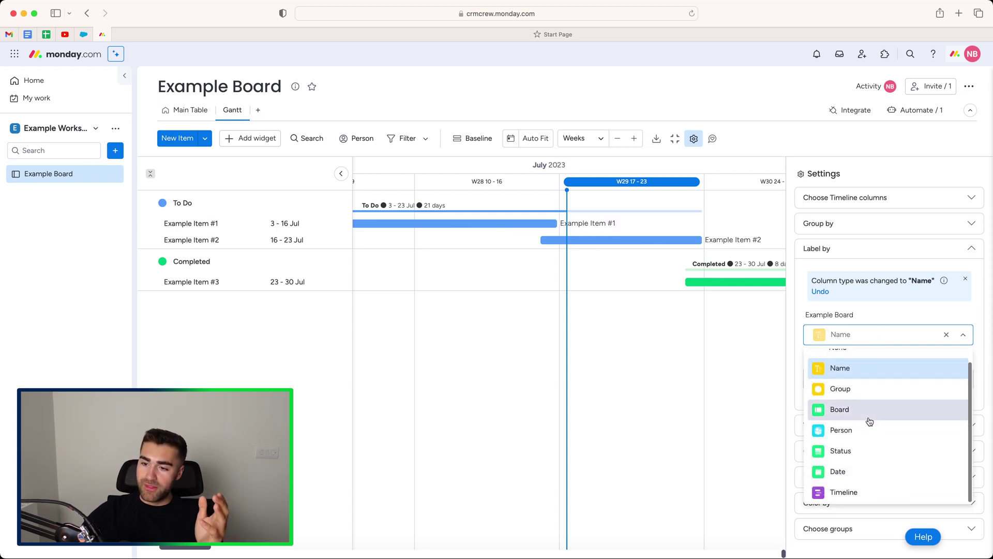
pyautogui.click(841, 452)
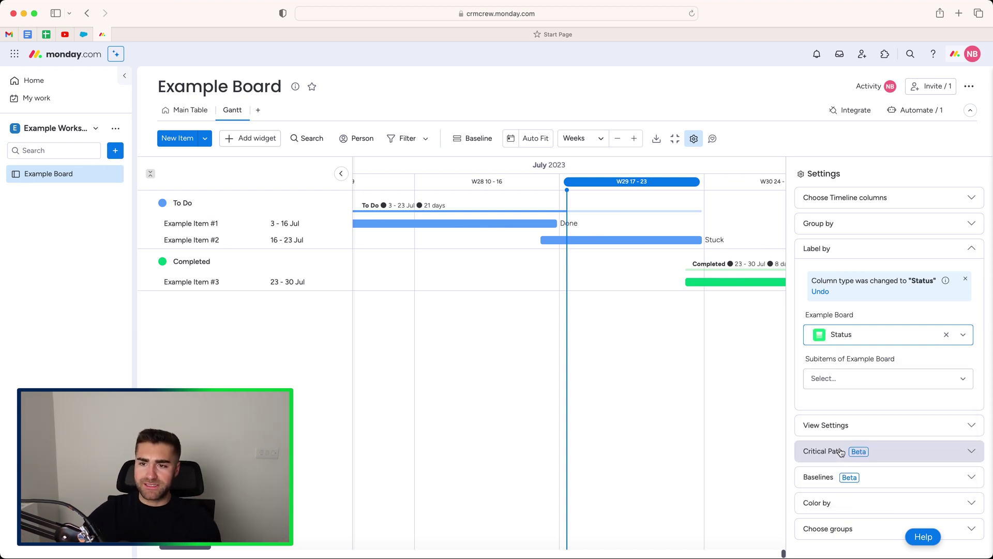
pyautogui.click(869, 337)
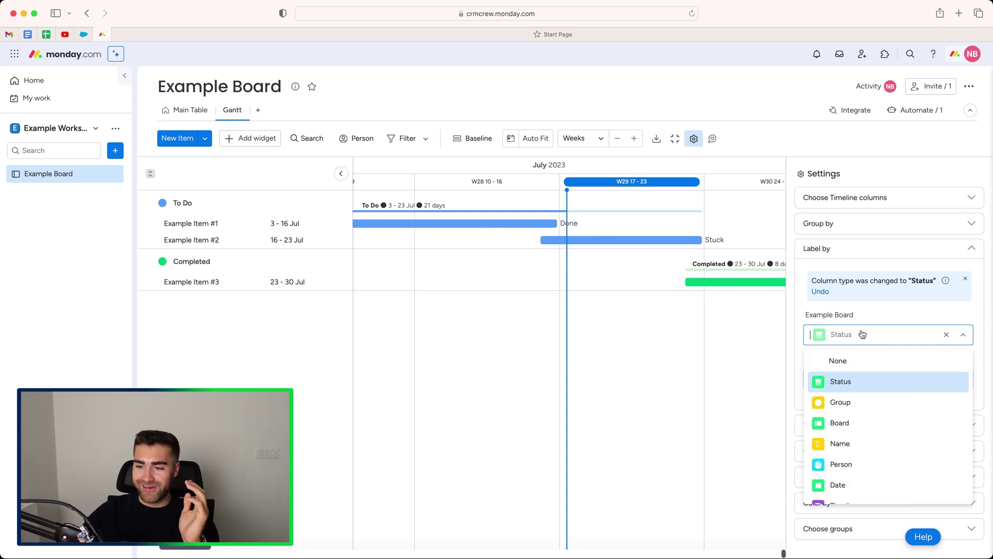
pyautogui.click(842, 443)
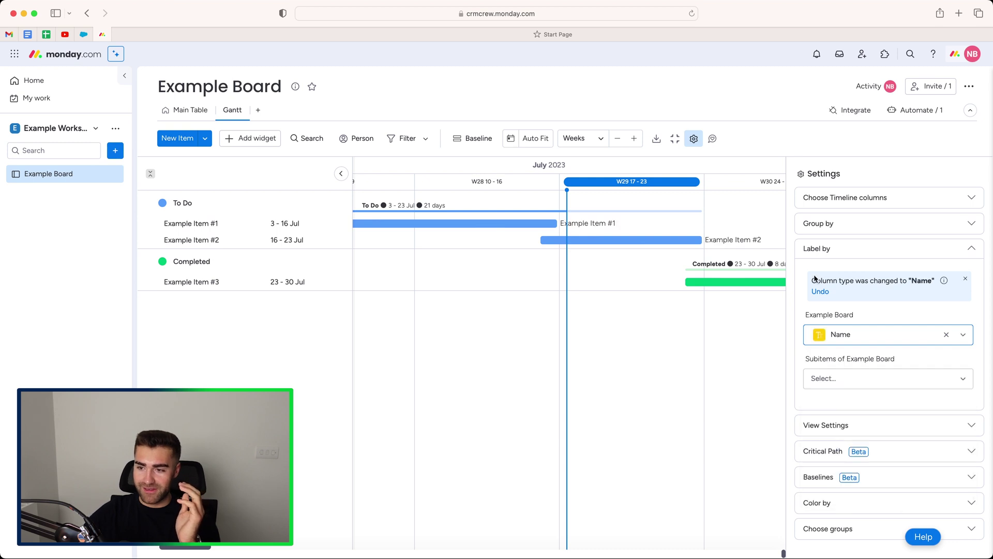
# Expand View Settings to show dependencies, group summary, today line, weekends and color legend options.
pyautogui.click(843, 253)
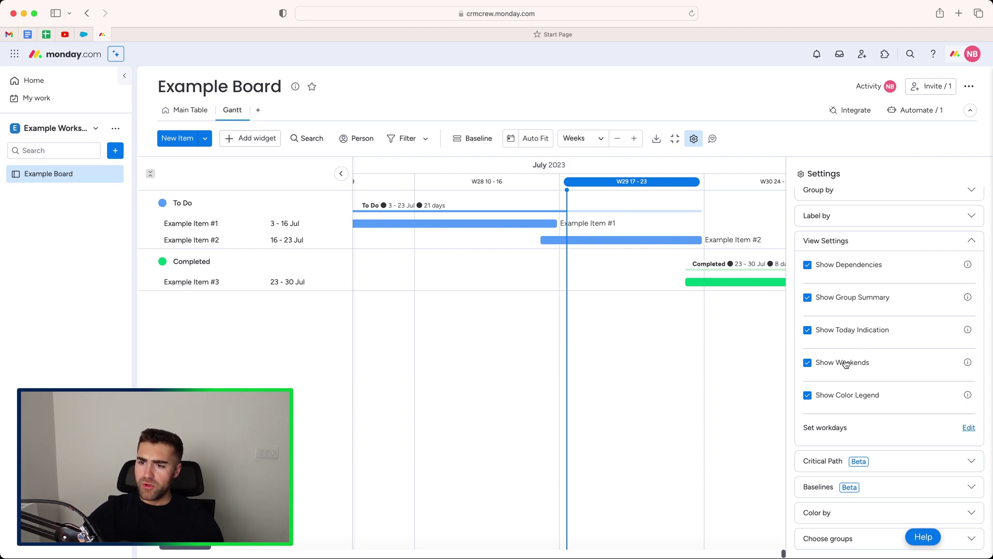
# Change the timeline scale from Weeks to Days, toggle Show Weekends off and on, and collapse View Settings.
pyautogui.click(585, 149)
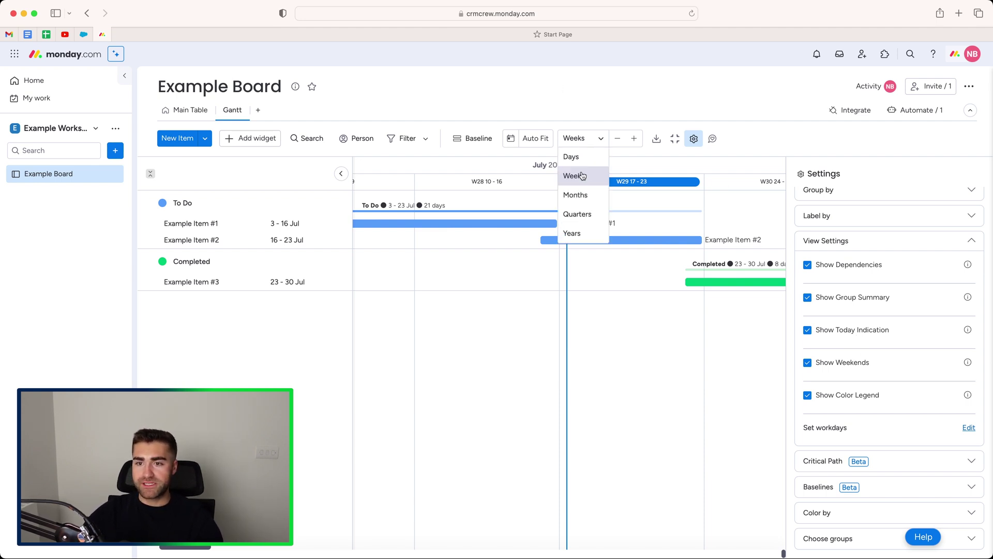
pyautogui.click(571, 157)
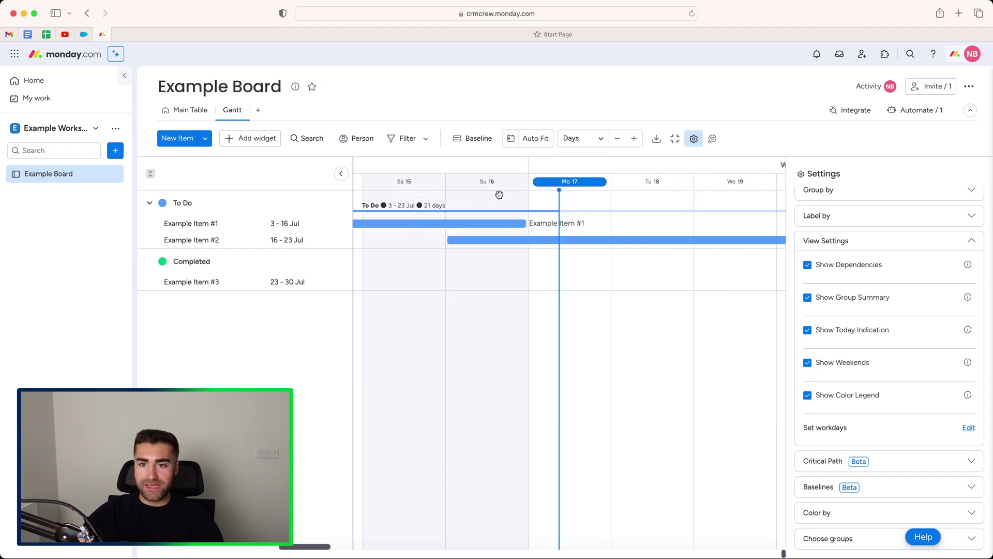
pyautogui.click(824, 365)
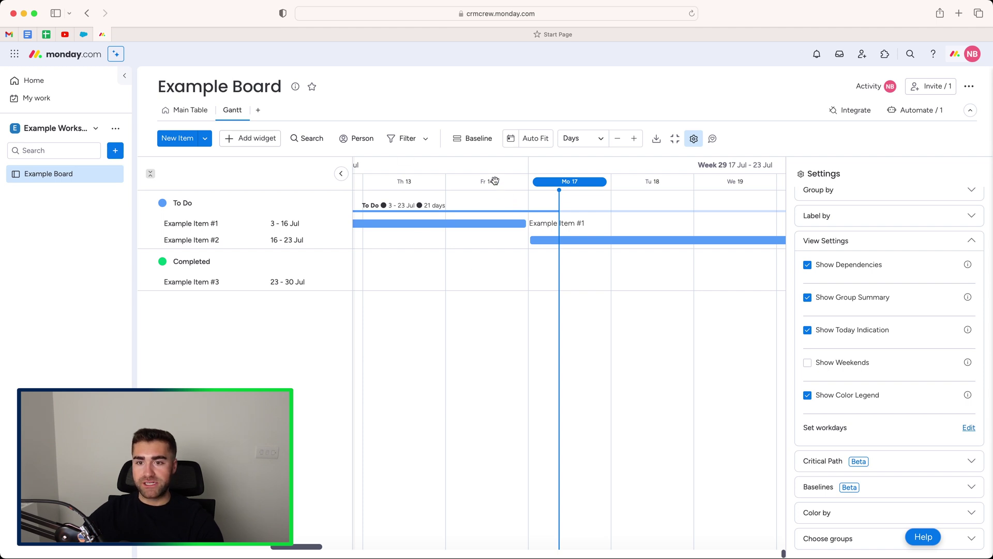
pyautogui.click(810, 363)
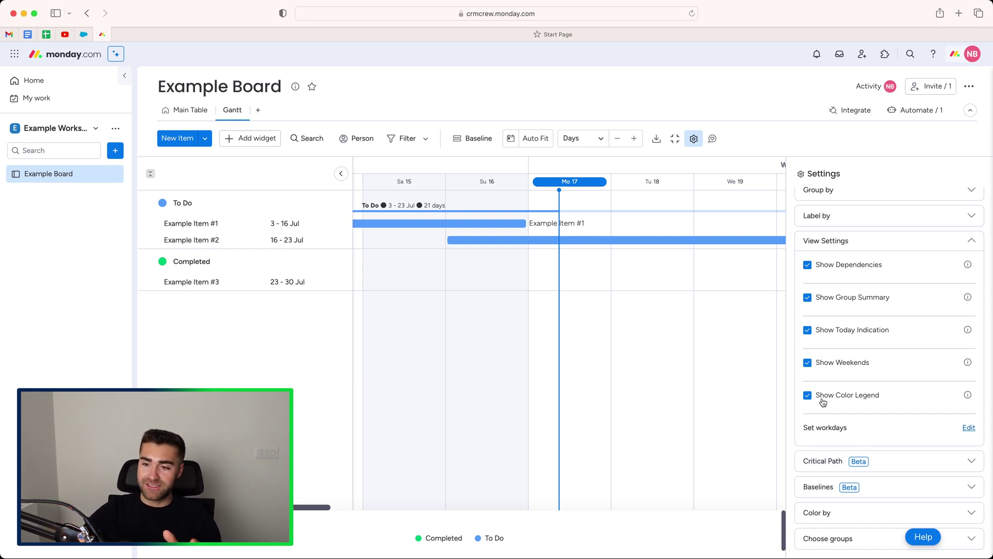
pyautogui.click(826, 240)
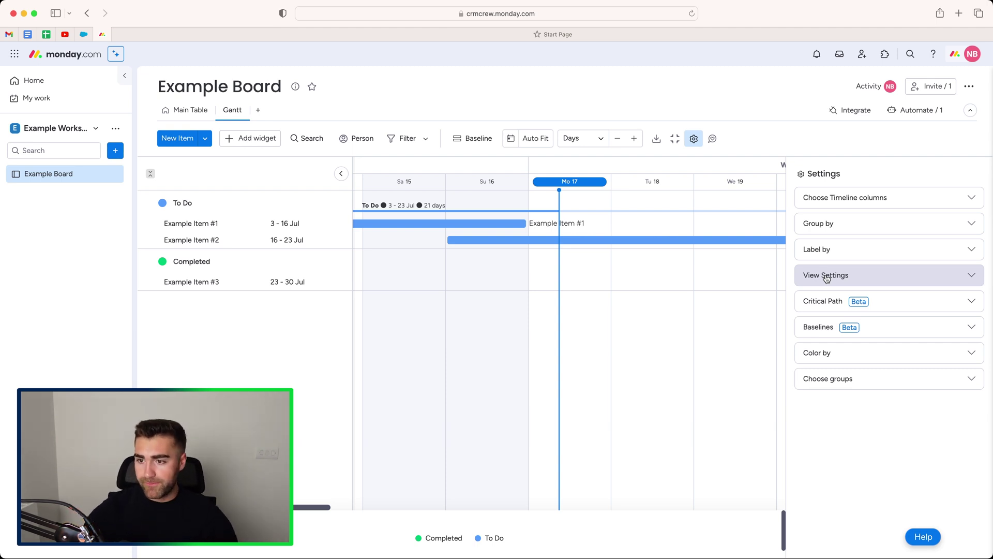
# In the Main Table, make Example Item #2 depend on Example Item #1.
pyautogui.click(925, 302)
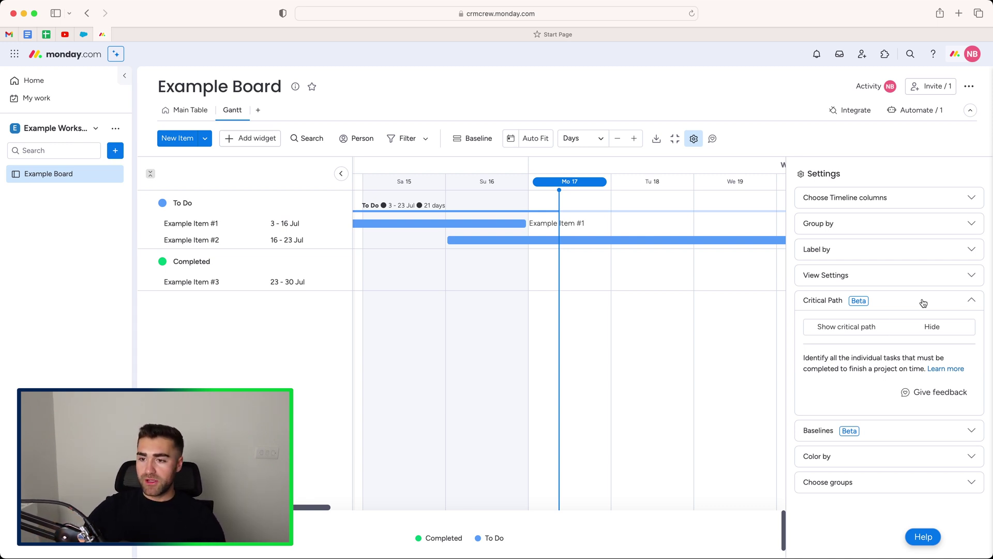
pyautogui.click(173, 115)
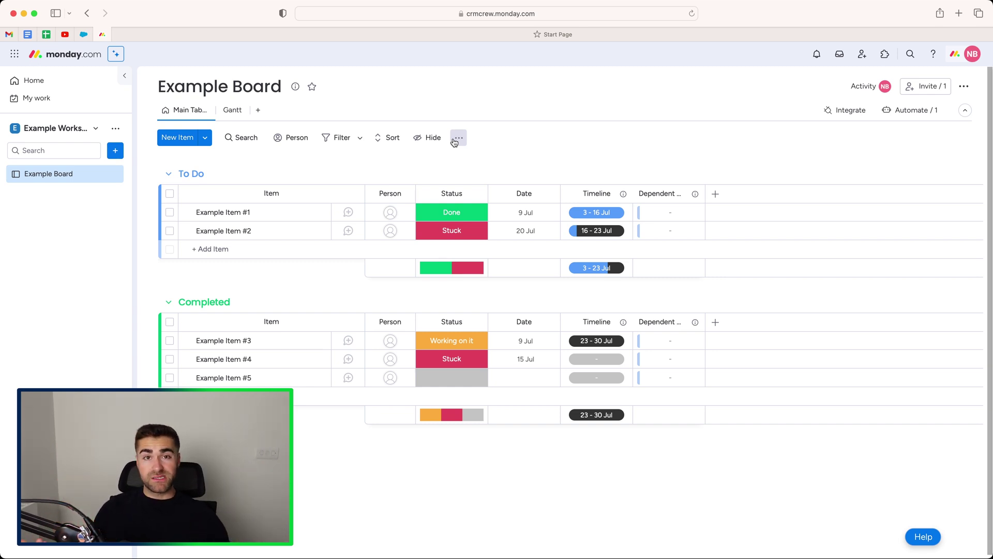
pyautogui.click(641, 232)
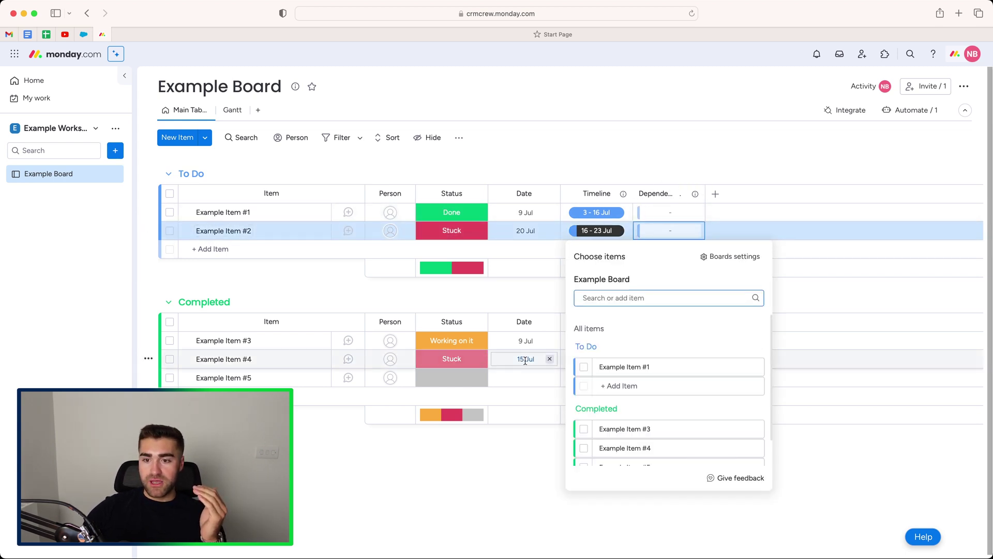
pyautogui.click(583, 366)
pyautogui.click(771, 157)
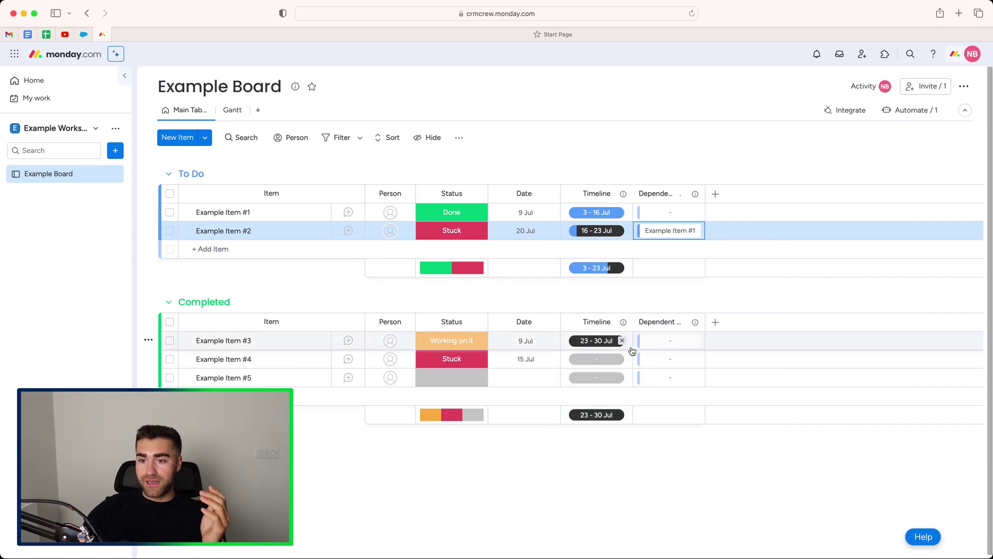
# Make Example Item #3 depend on Example Item #2 and return to the Gantt.
pyautogui.click(685, 348)
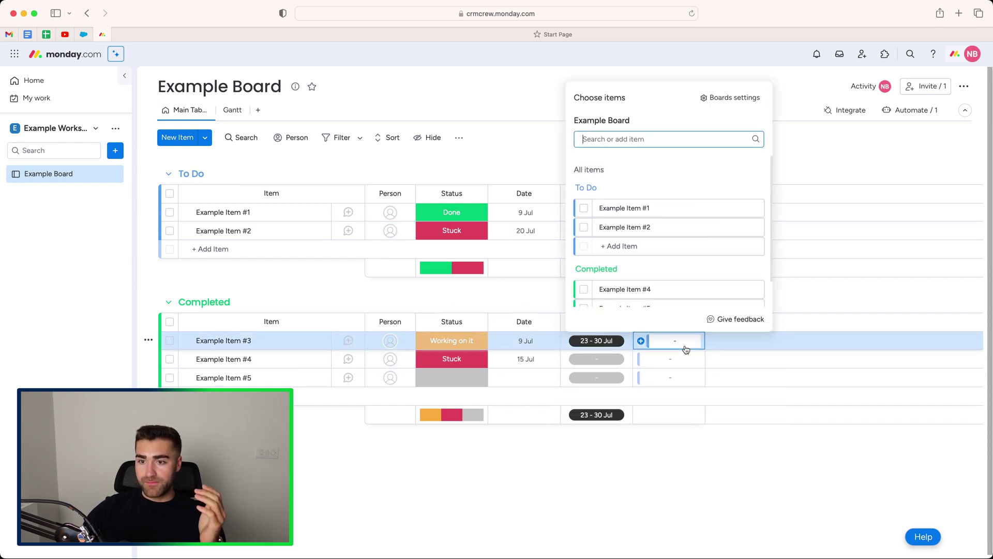
pyautogui.click(583, 227)
pyautogui.click(459, 115)
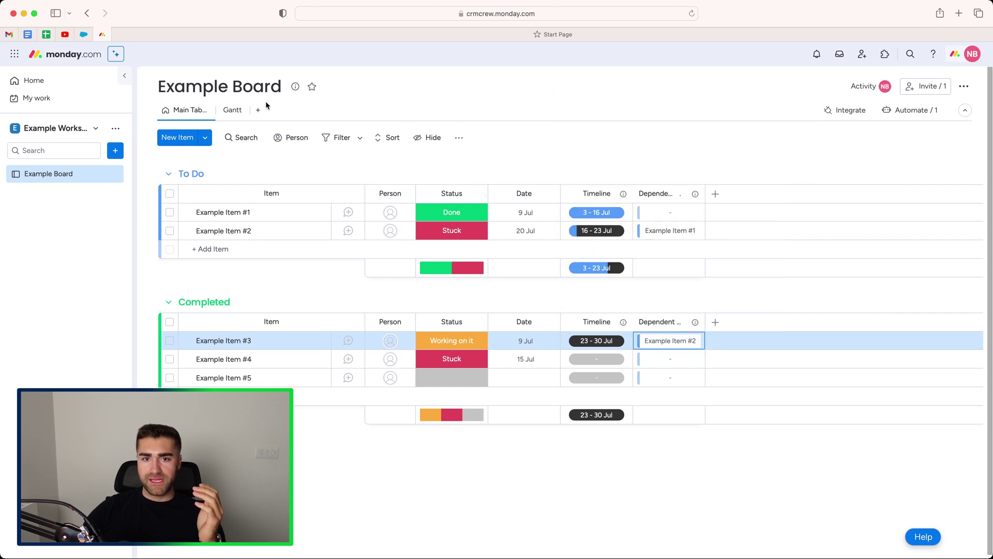
pyautogui.click(230, 110)
# Auto Fit the Gantt to the whole project and show the critical path through Example Items #1–#3.
pyautogui.click(866, 327)
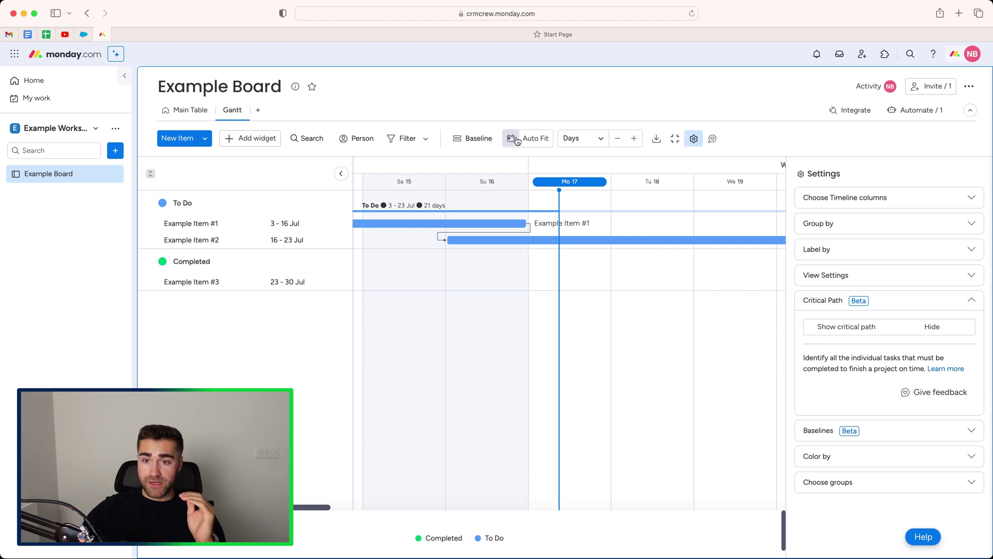
pyautogui.click(533, 140)
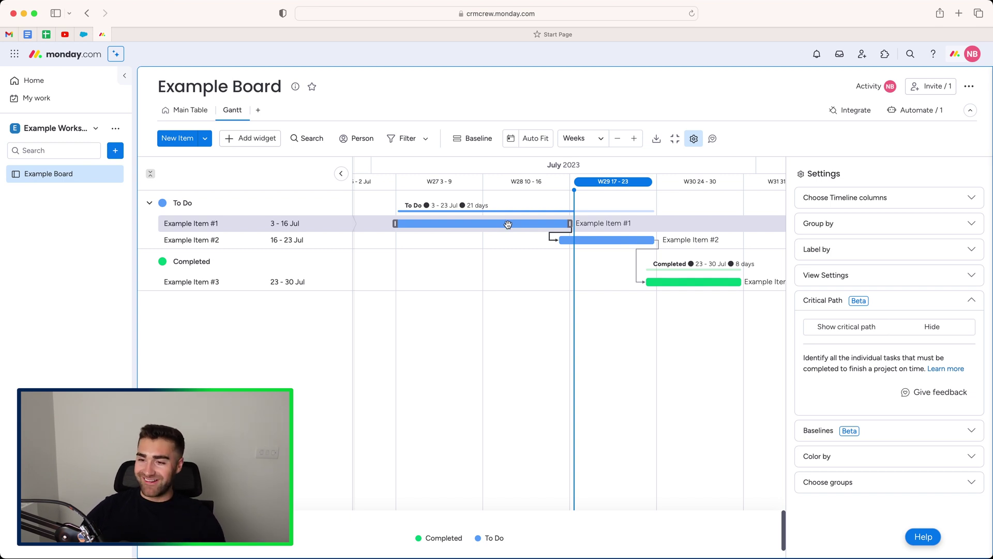
pyautogui.click(847, 328)
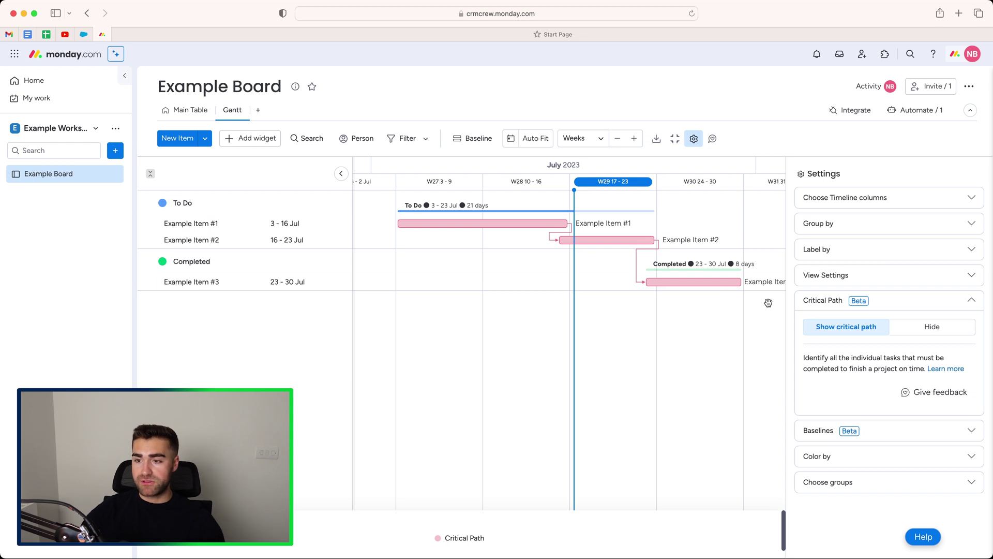
# Toggle the critical path highlight on and off, leave it on Hide, and collapse the Critical Path section.
pyautogui.click(859, 327)
pyautogui.click(947, 329)
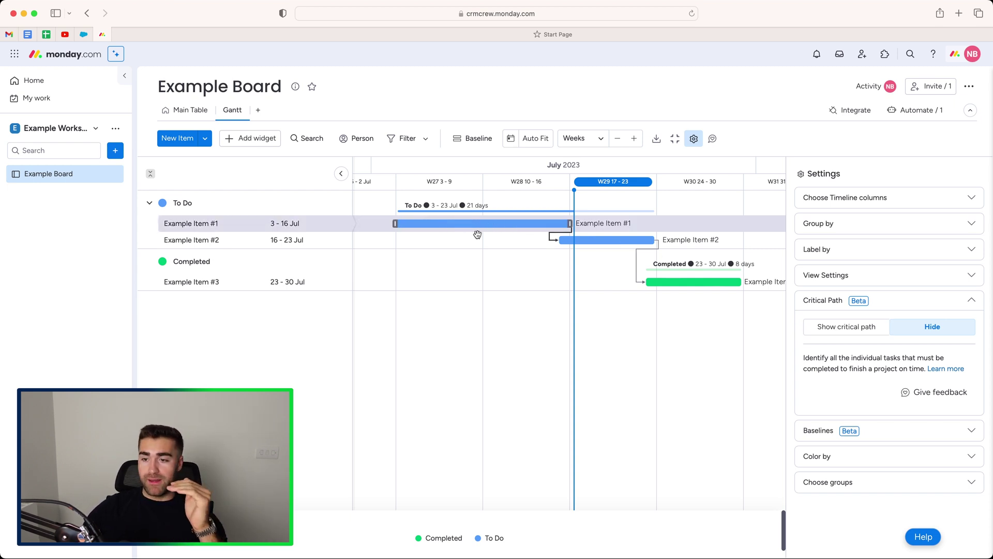
pyautogui.click(858, 329)
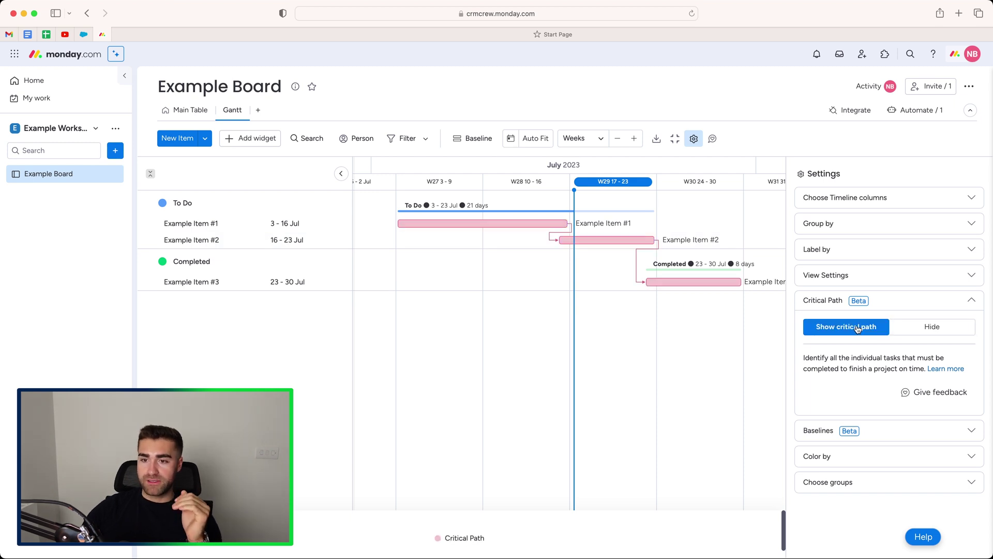
pyautogui.click(902, 326)
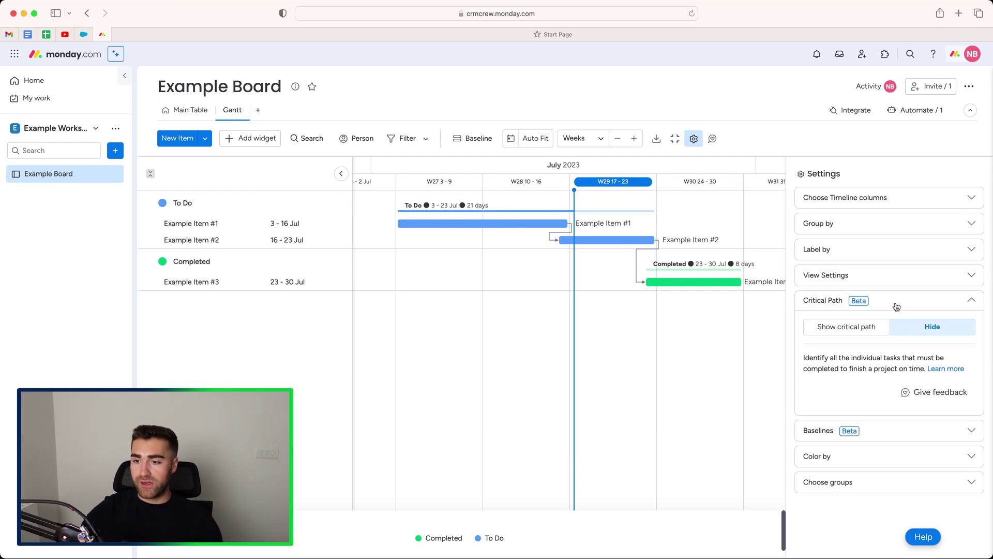
pyautogui.click(895, 303)
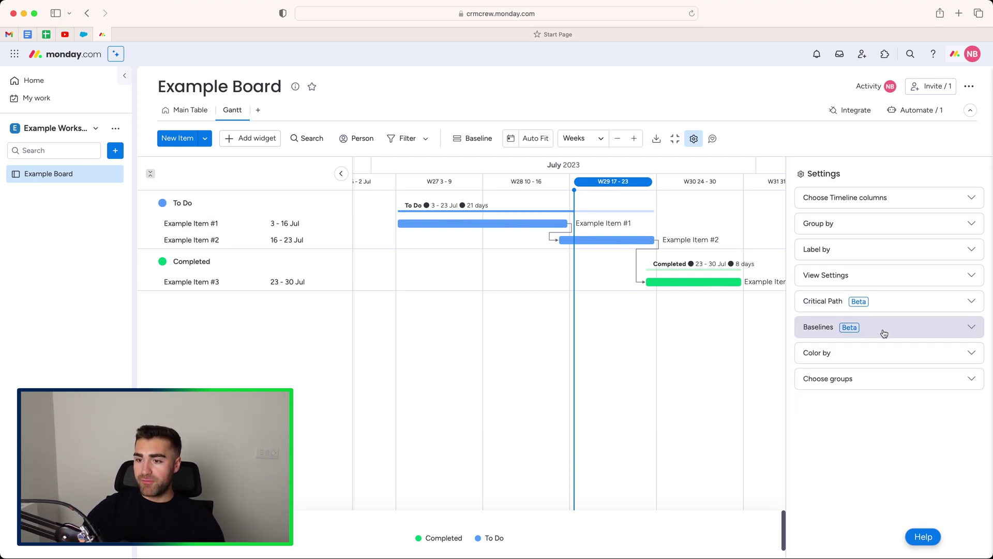
# Add a new baseline snapshot, Baseline of Timeline (17 Jul '23), under Baselines.
pyautogui.click(881, 326)
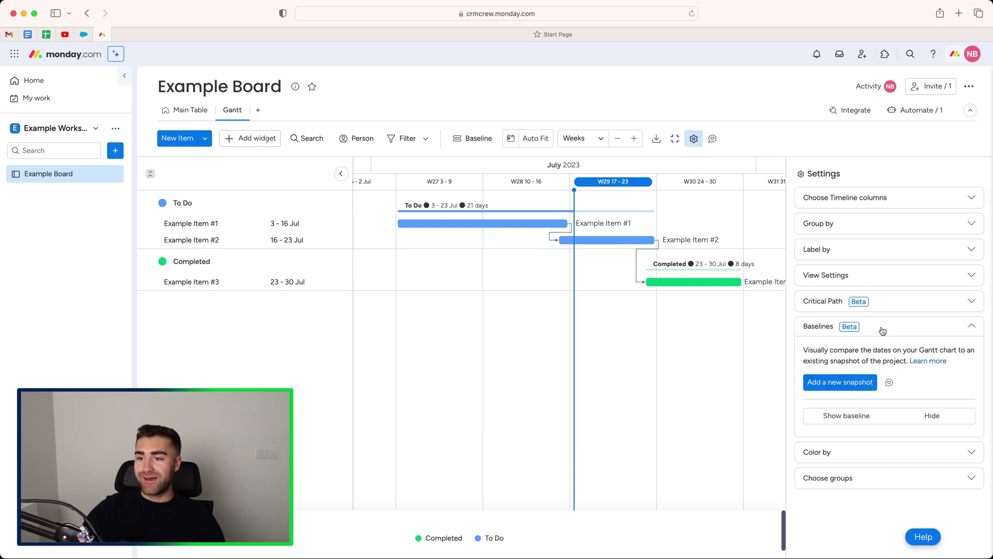
pyautogui.click(835, 384)
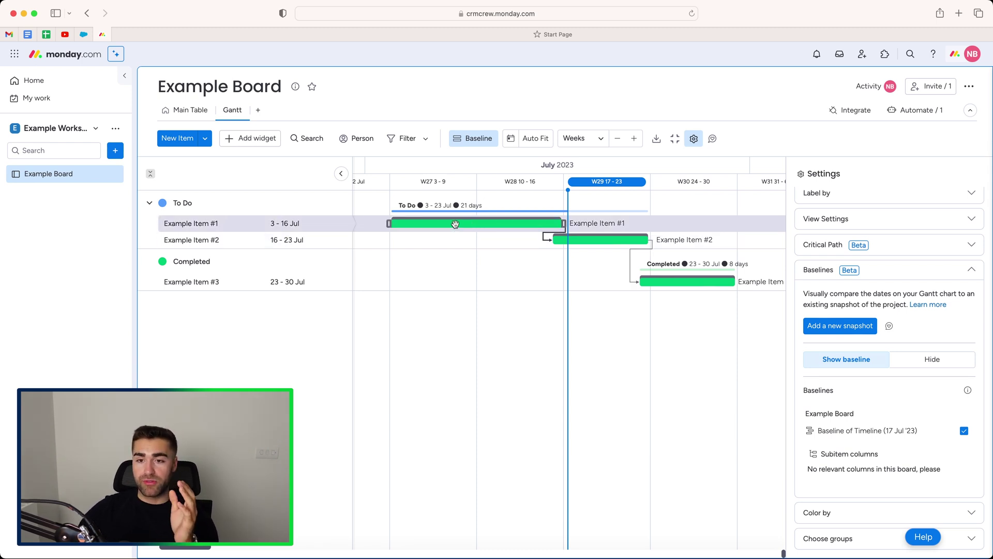
# Drag Example Item #1 back and forth across dates, finally dropping it at 7–20 Jul.
pyautogui.moveTo(454, 224); pyautogui.dragTo(475, 227)
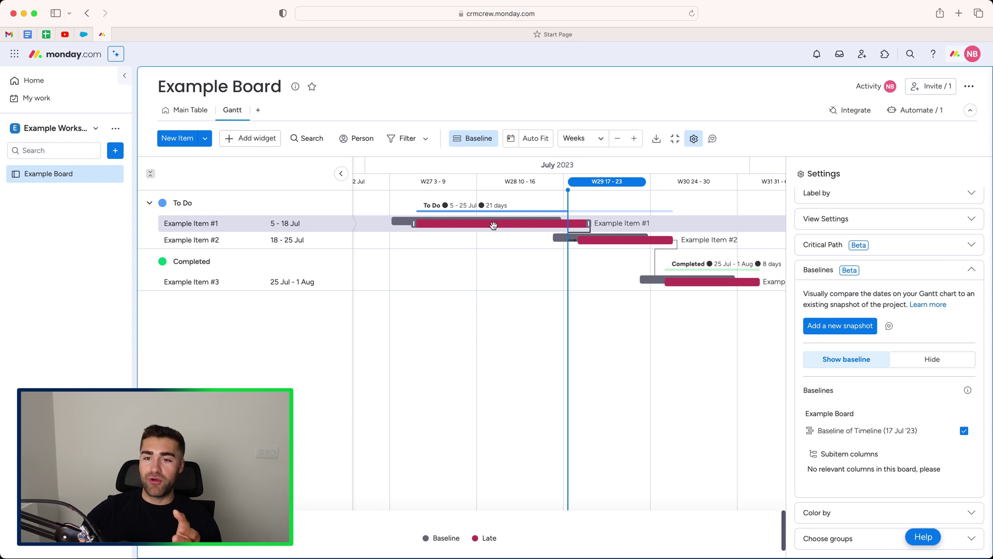
pyautogui.moveTo(492, 224); pyautogui.dragTo(454, 223)
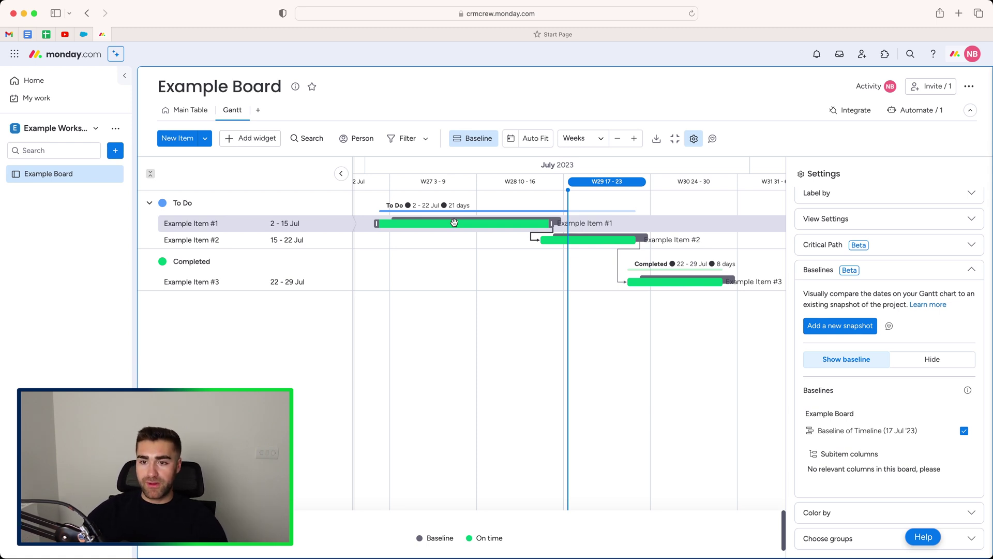
pyautogui.moveTo(454, 222); pyautogui.dragTo(461, 223)
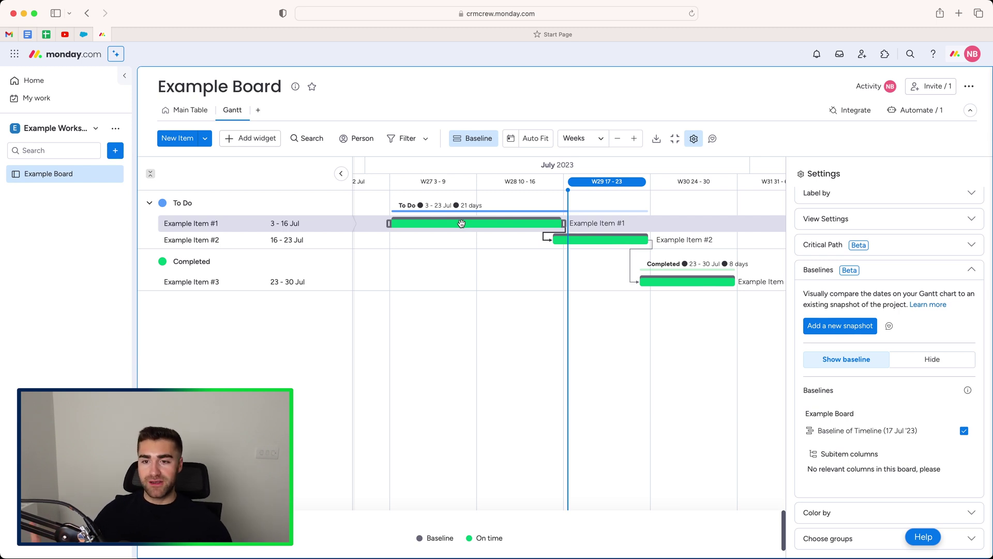
pyautogui.moveTo(462, 223); pyautogui.dragTo(501, 227)
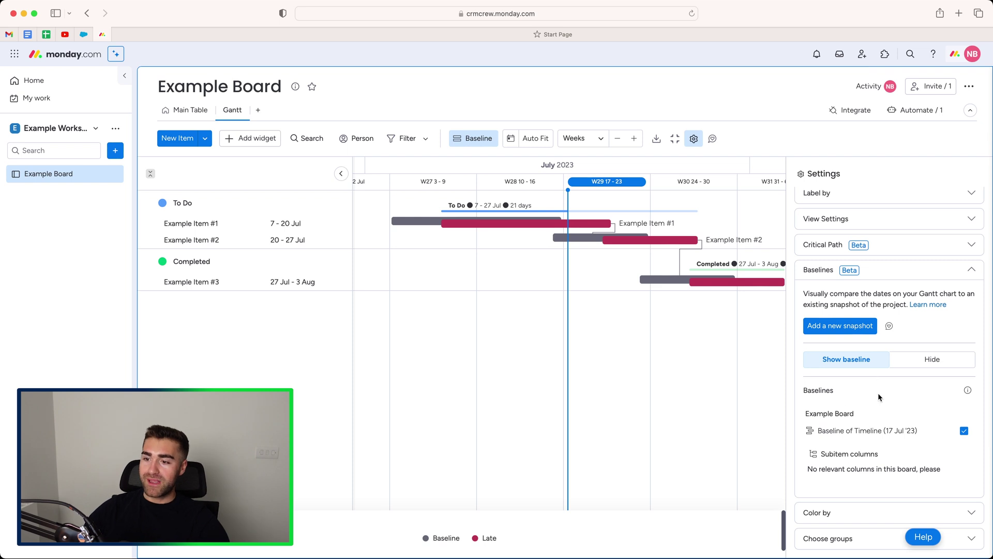
# Toggle the baseline display, then drag Example Item #1 back to 3–16 Jul.
pyautogui.click(934, 436)
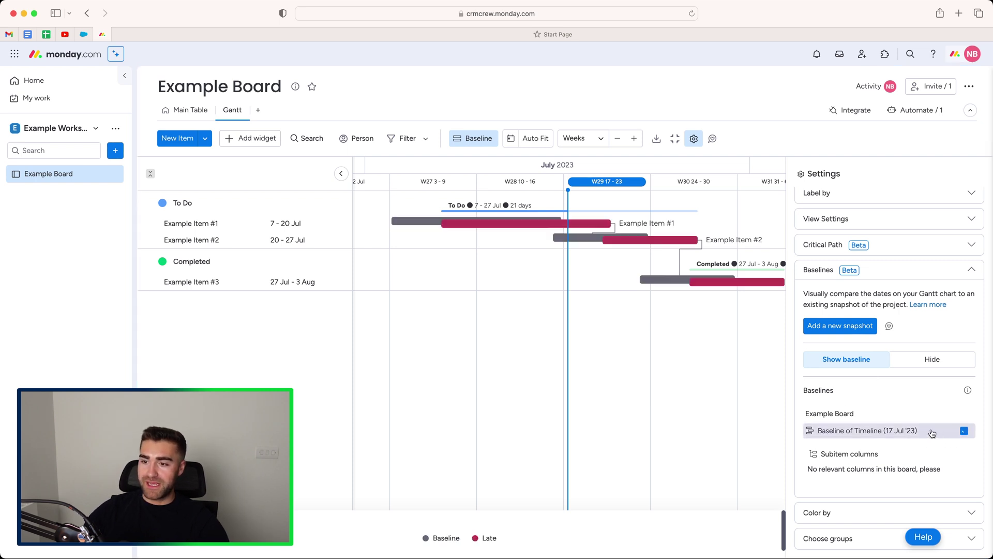
pyautogui.click(916, 359)
pyautogui.click(823, 418)
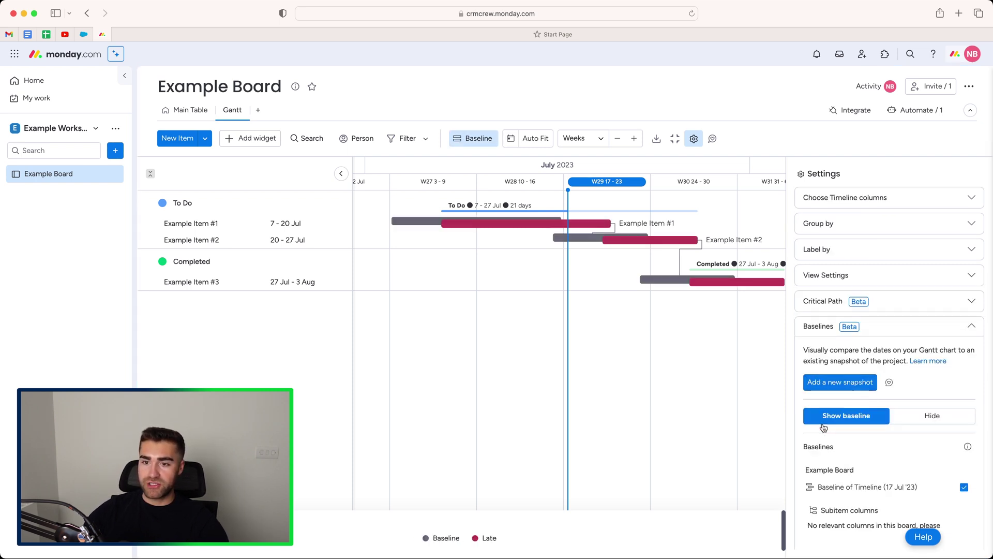
pyautogui.moveTo(515, 226); pyautogui.dragTo(465, 224)
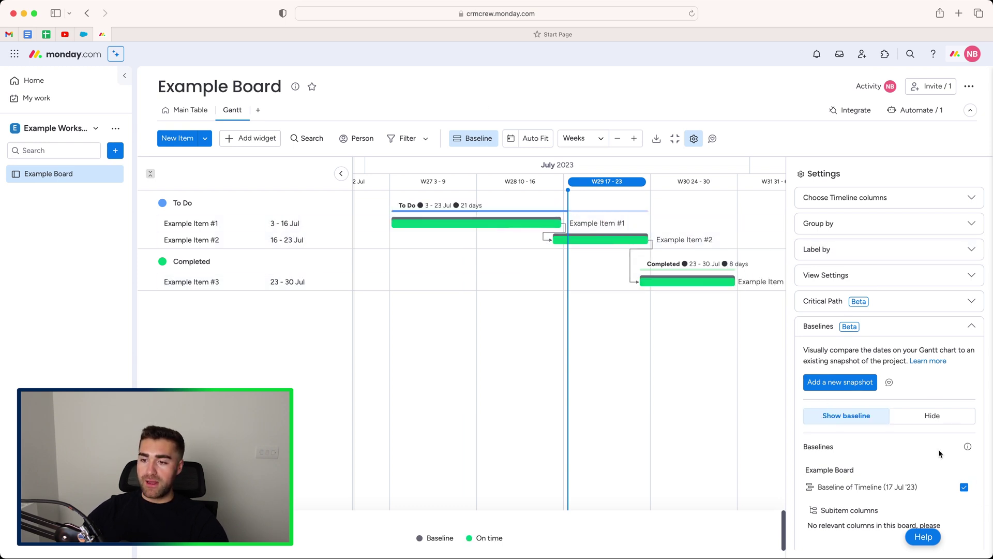
# Hide the baseline comparison and switch to the board's Main Table.
pyautogui.scroll(-2, 904, 437)
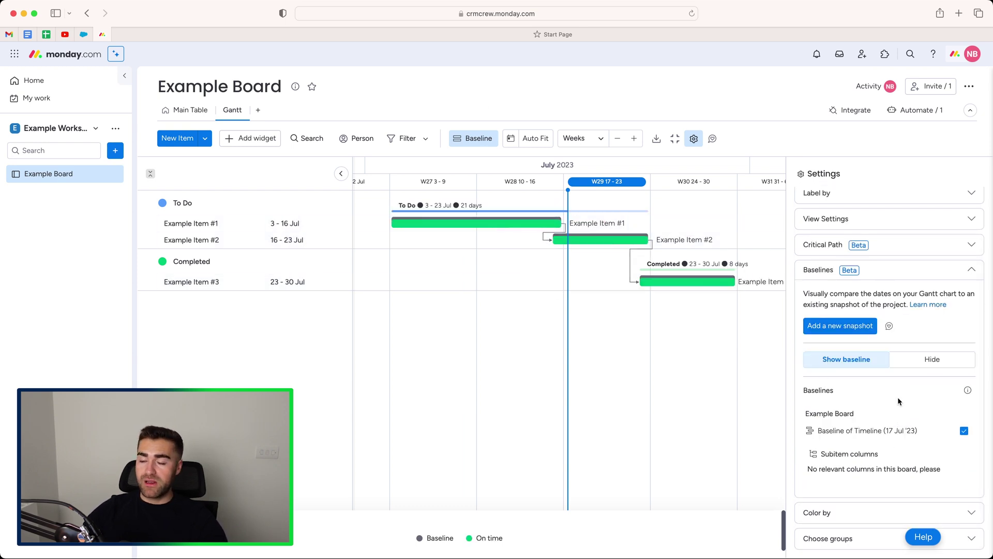
pyautogui.click(908, 360)
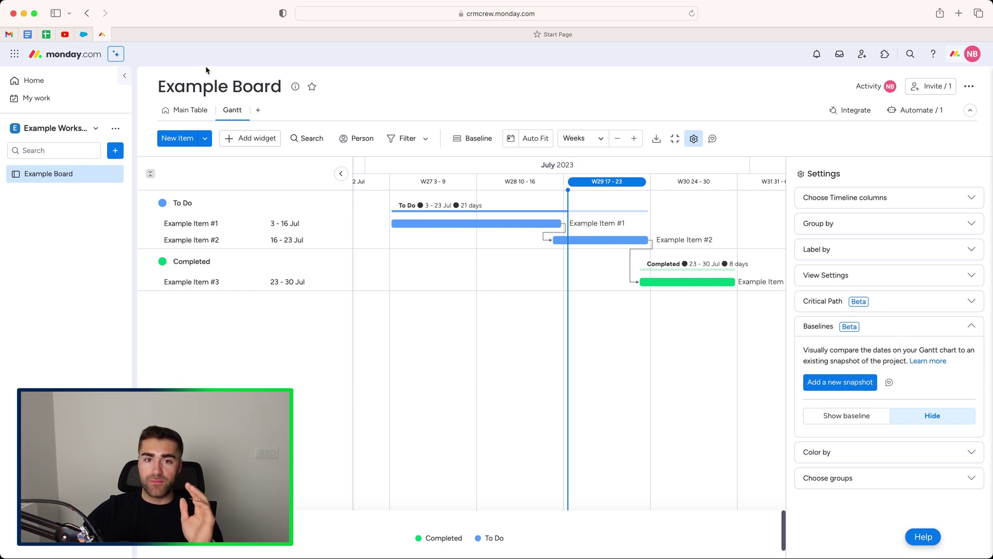
pyautogui.click(176, 111)
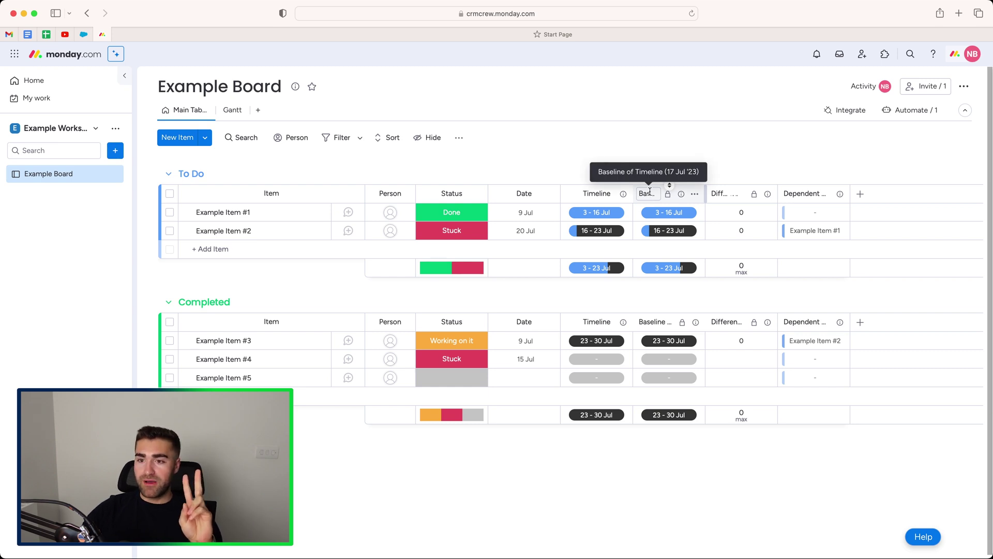
# Inspect Example Item #1's Difference formula, then close the formula editor.
pyautogui.click(730, 215)
pyautogui.click(712, 160)
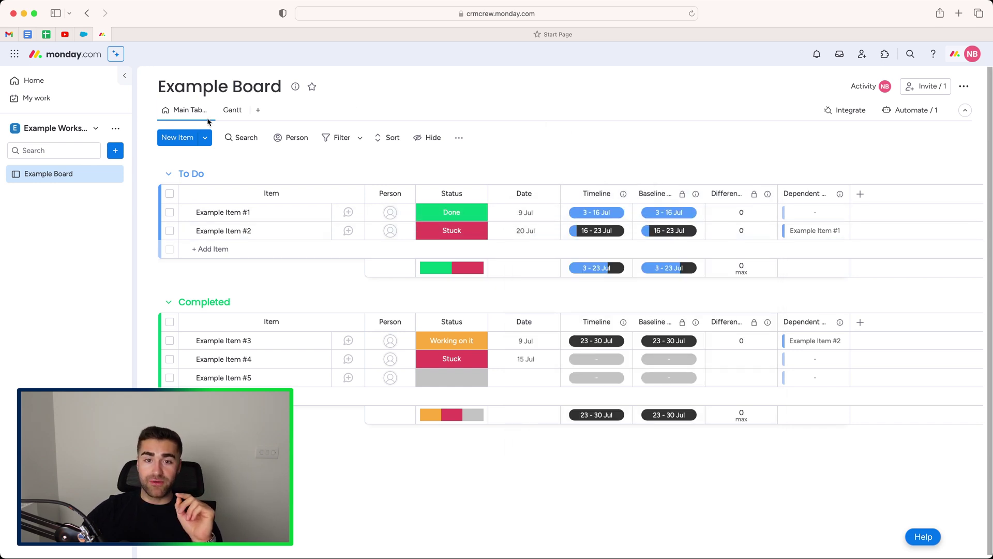
# Open the Gantt view and refresh the page to clear the settings error.
pyautogui.click(231, 109)
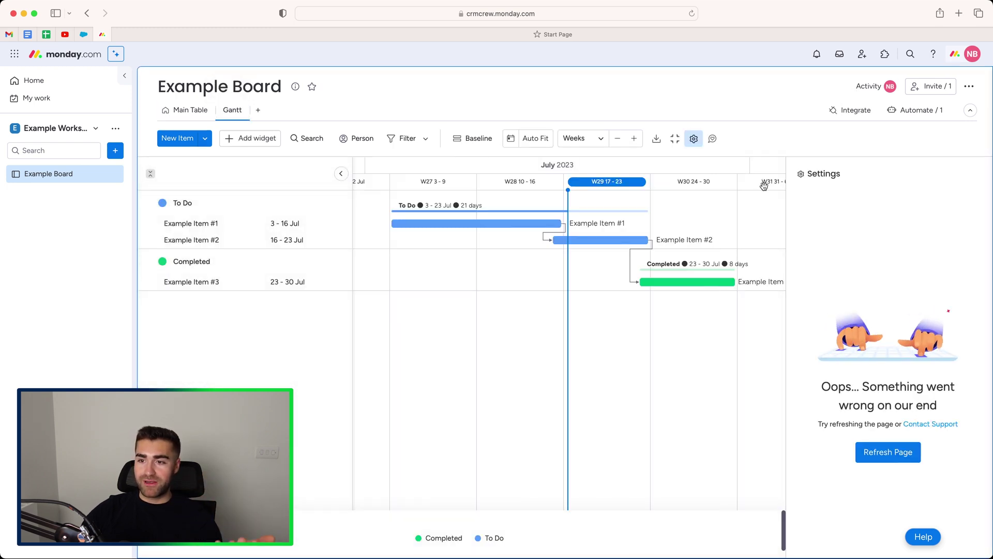
pyautogui.click(905, 459)
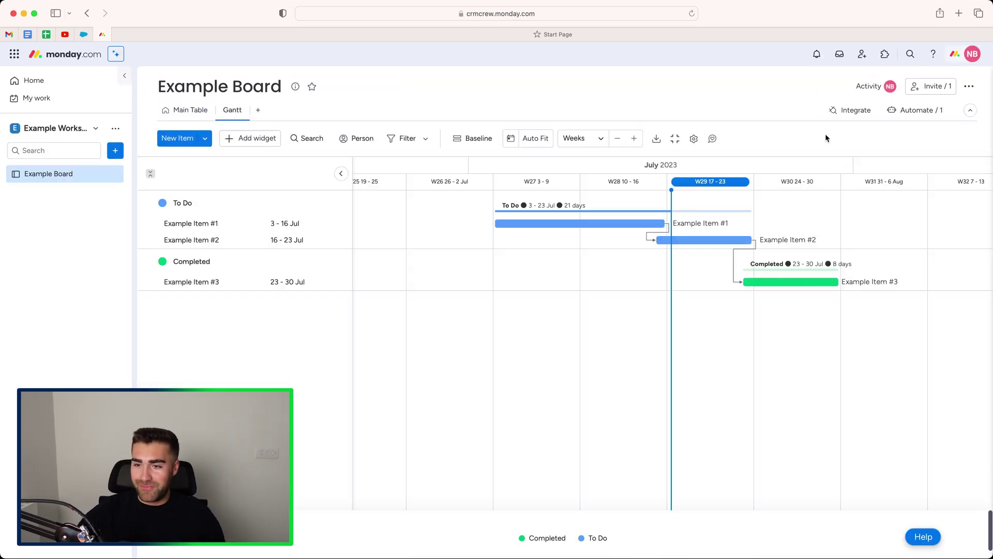
# In Gantt settings, set Color by to Status instead of the Example Board groups.
pyautogui.click(693, 138)
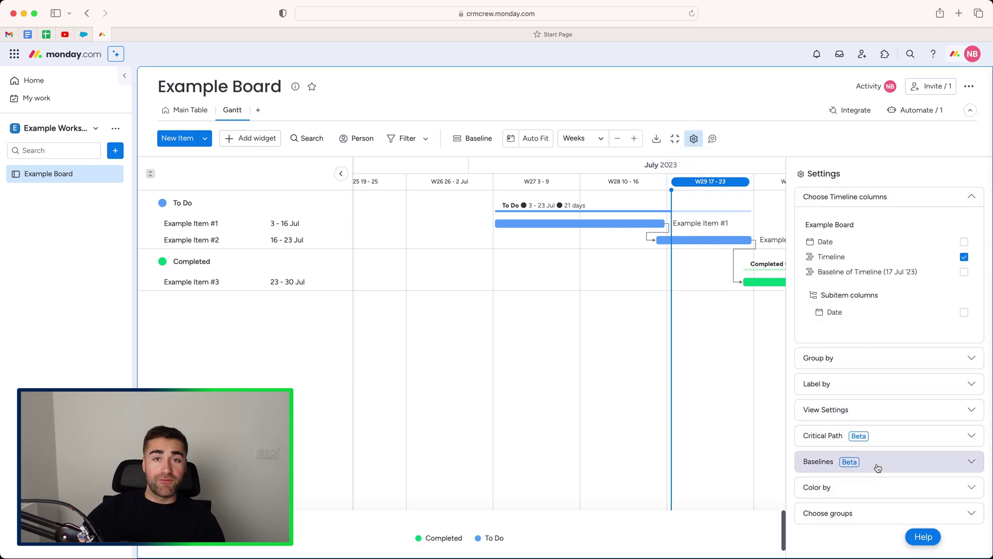
pyautogui.click(854, 495)
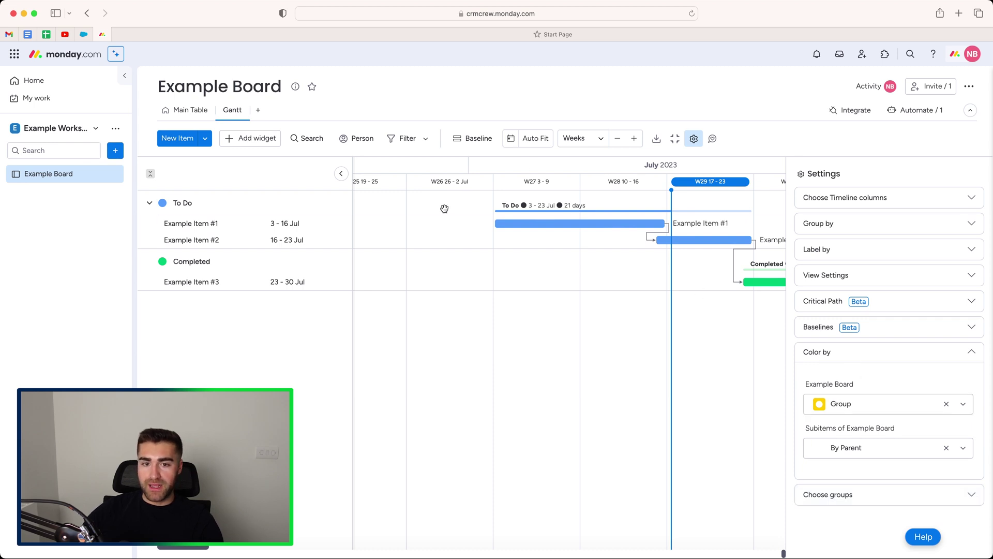
pyautogui.click(859, 410)
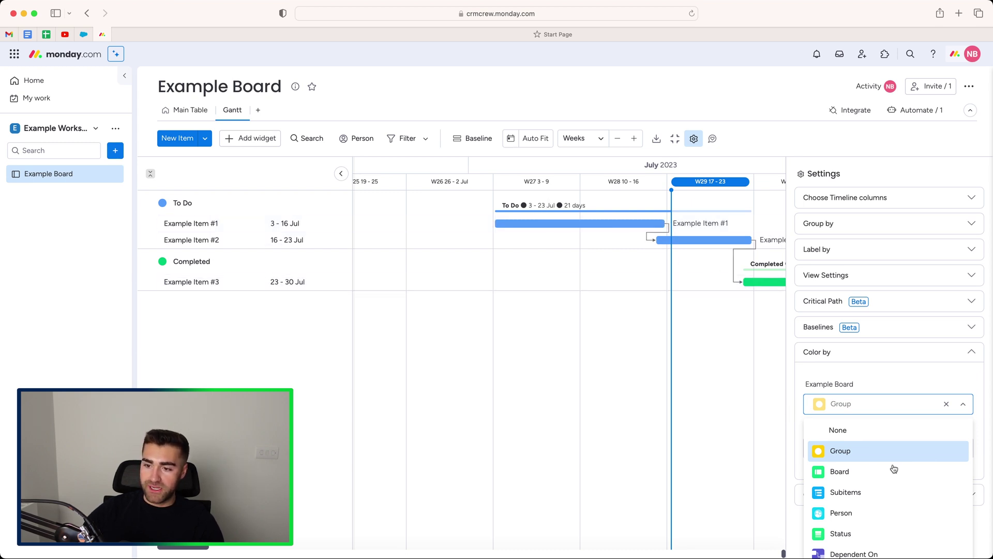
pyautogui.click(842, 534)
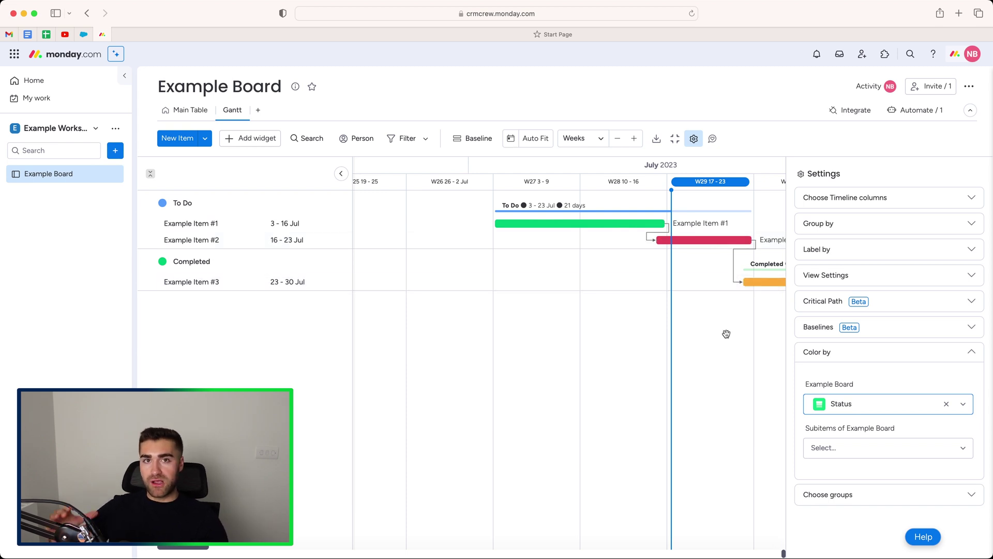
pyautogui.click(841, 356)
pyautogui.click(836, 384)
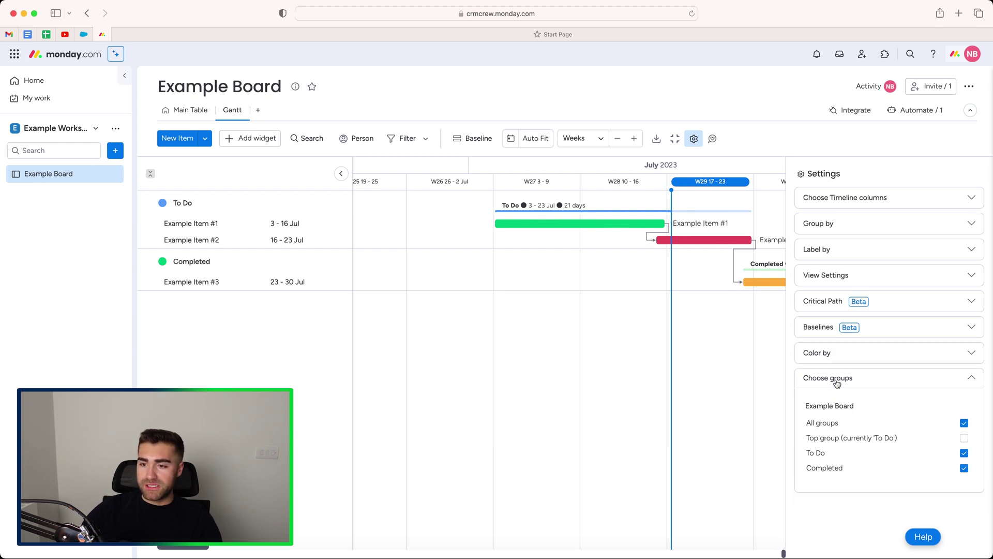
pyautogui.click(828, 468)
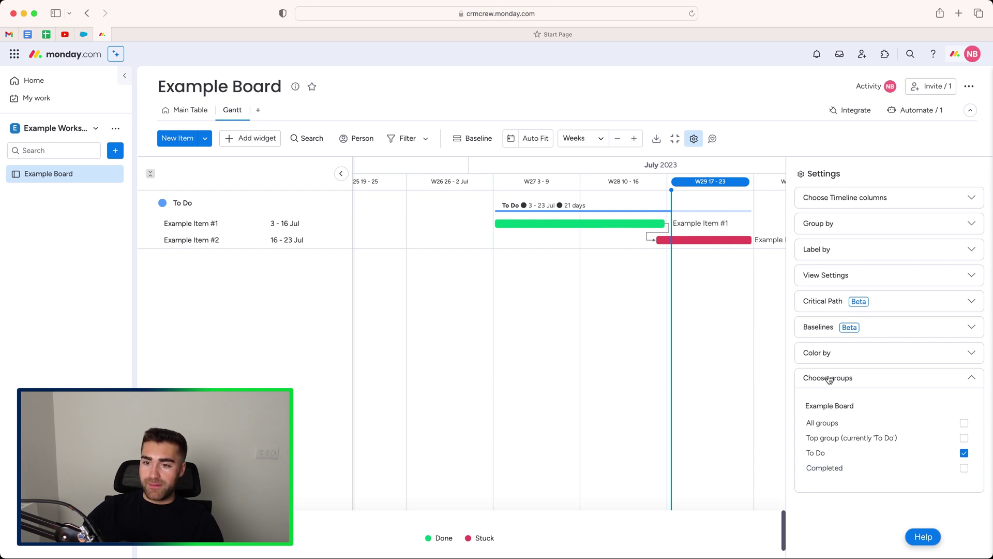
pyautogui.click(833, 467)
pyautogui.click(830, 378)
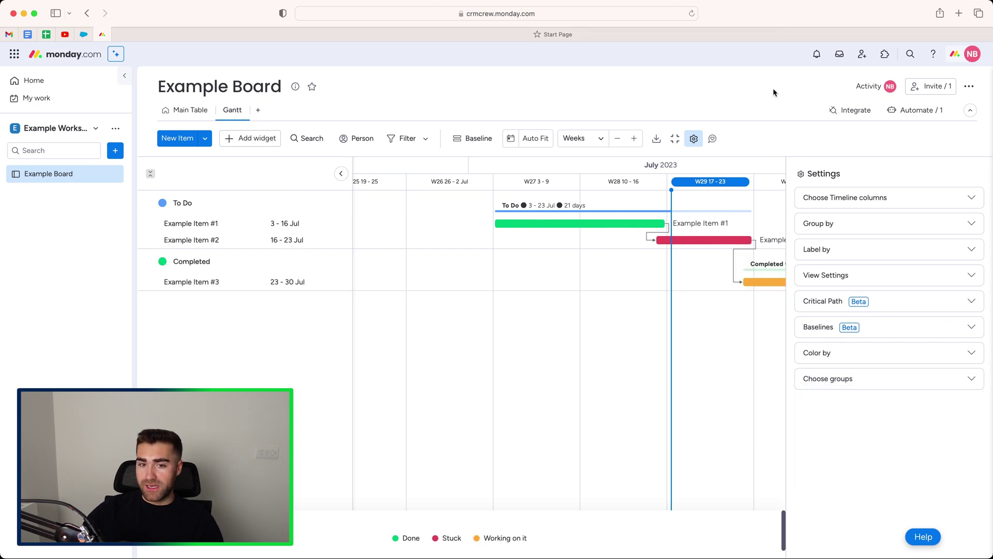
# Drag Example Item #1 to 27 Jun – 10 Jul, moving Items #2 and #3 to 10–17 and 17–24 Jul.
pyautogui.click(694, 139)
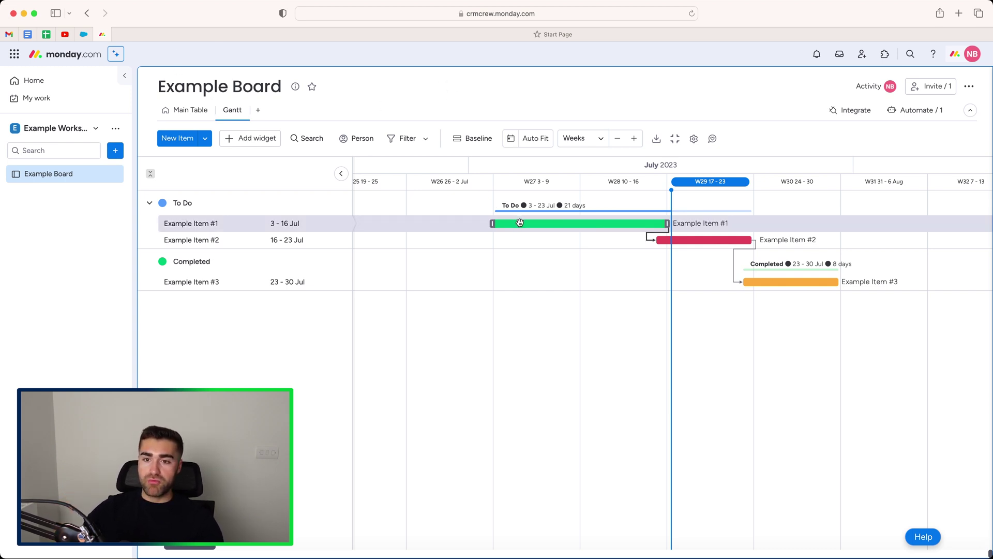
pyautogui.moveTo(516, 224); pyautogui.dragTo(455, 229)
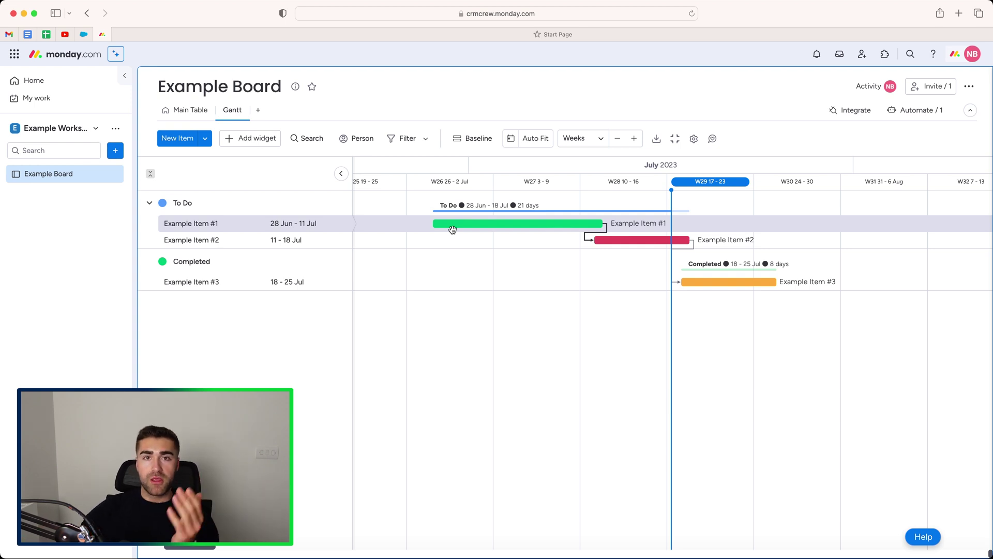
pyautogui.moveTo(454, 227); pyautogui.dragTo(465, 226)
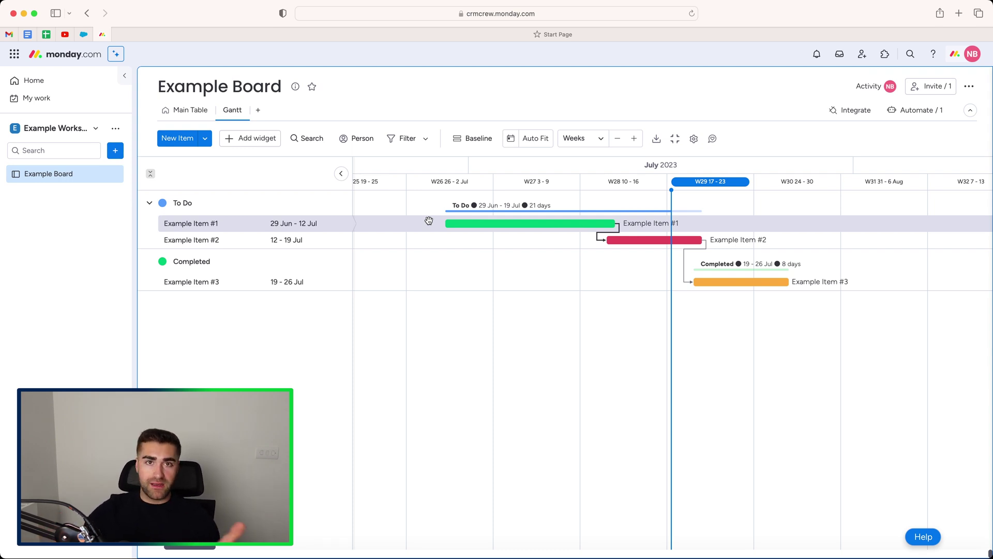
pyautogui.moveTo(479, 224); pyautogui.dragTo(514, 222)
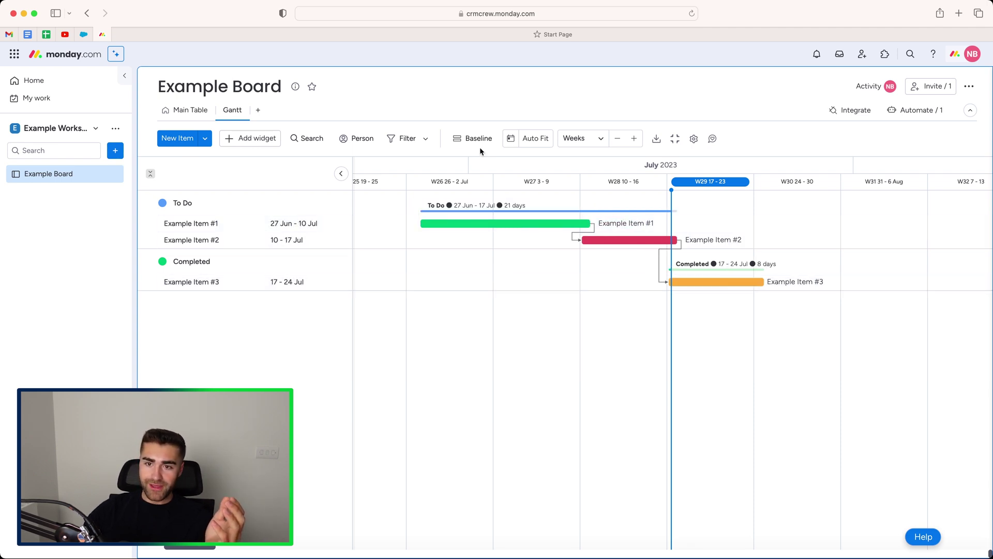
# Turn on Show baseline in Settings so all three items appear On time against grey baseline bars.
pyautogui.click(694, 138)
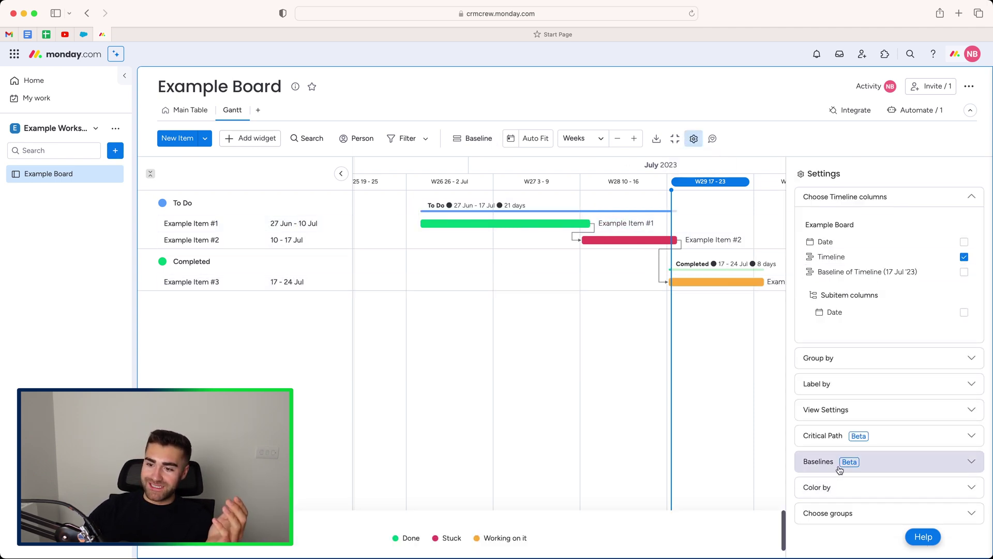
pyautogui.click(840, 469)
pyautogui.click(835, 416)
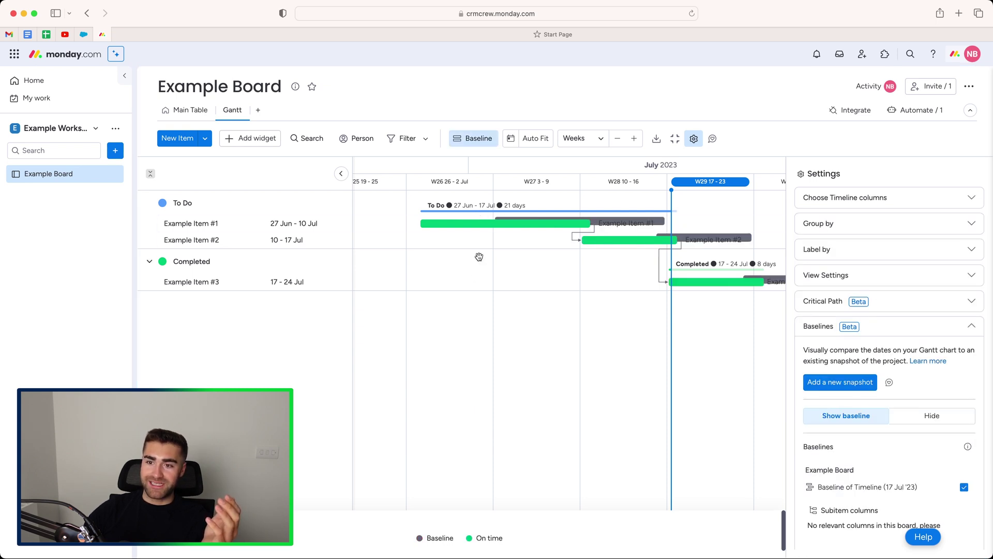
pyautogui.click(695, 137)
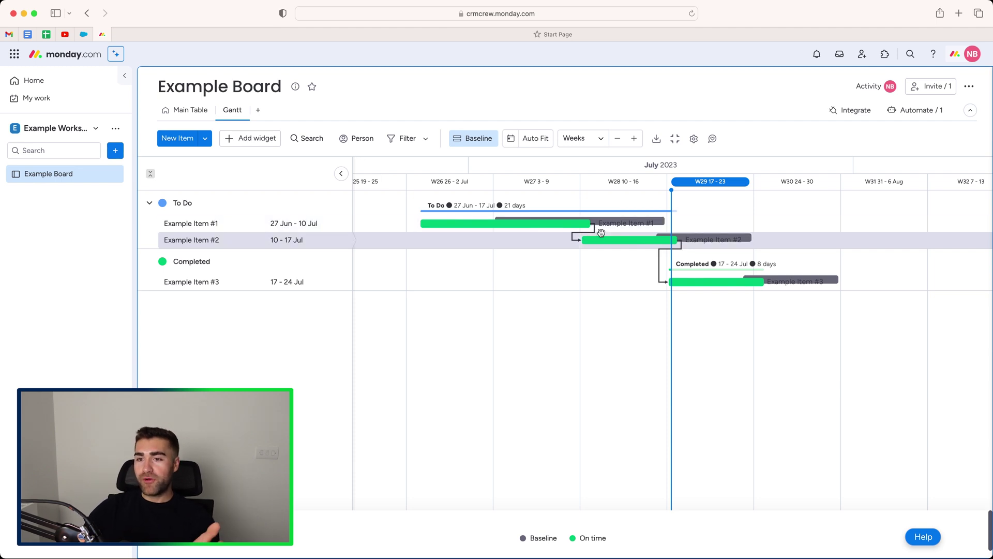
# Zoom out and try the Years, Quarters and Days scales, then Auto Fit the timeline to weeks W26–W29.
pyautogui.click(617, 138)
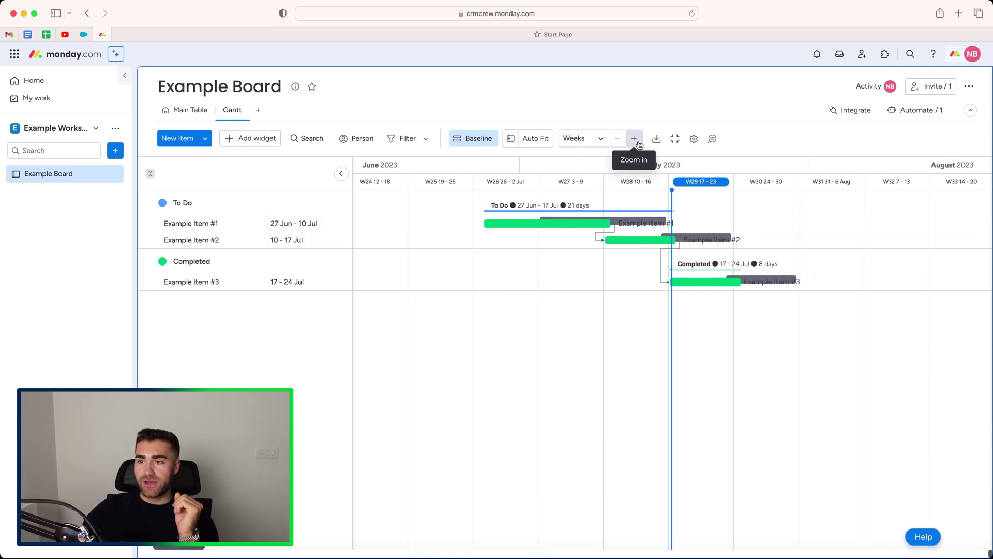
pyautogui.click(587, 141)
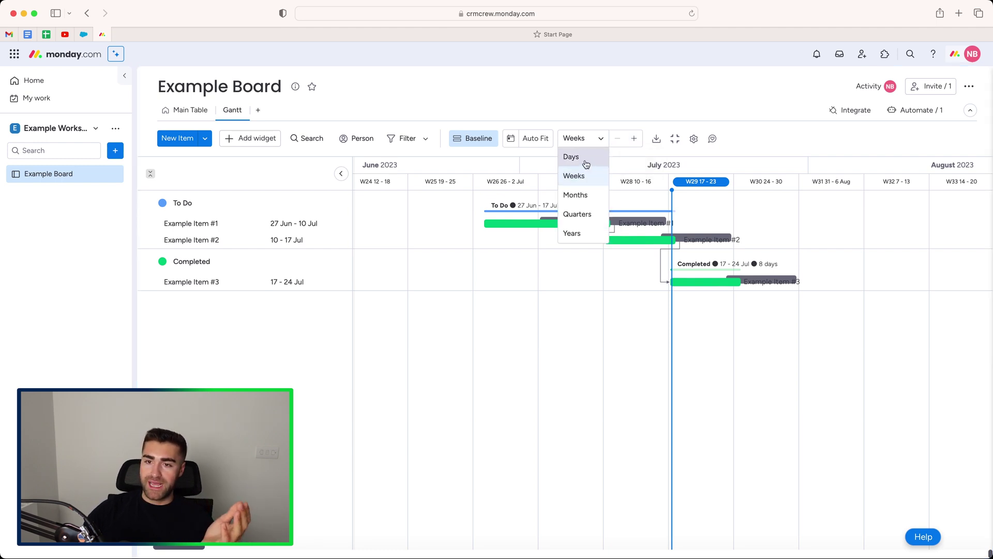
pyautogui.click(575, 232)
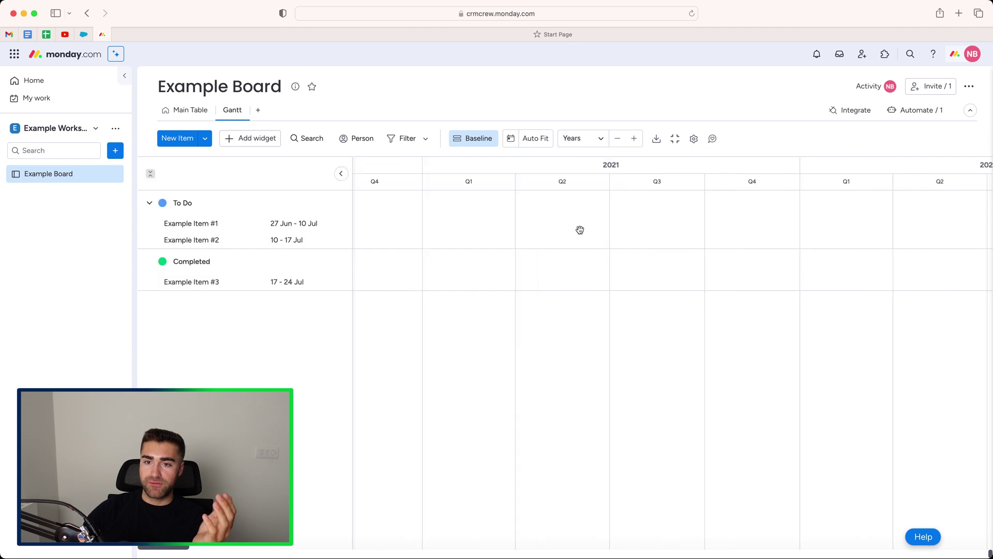
pyautogui.click(587, 141)
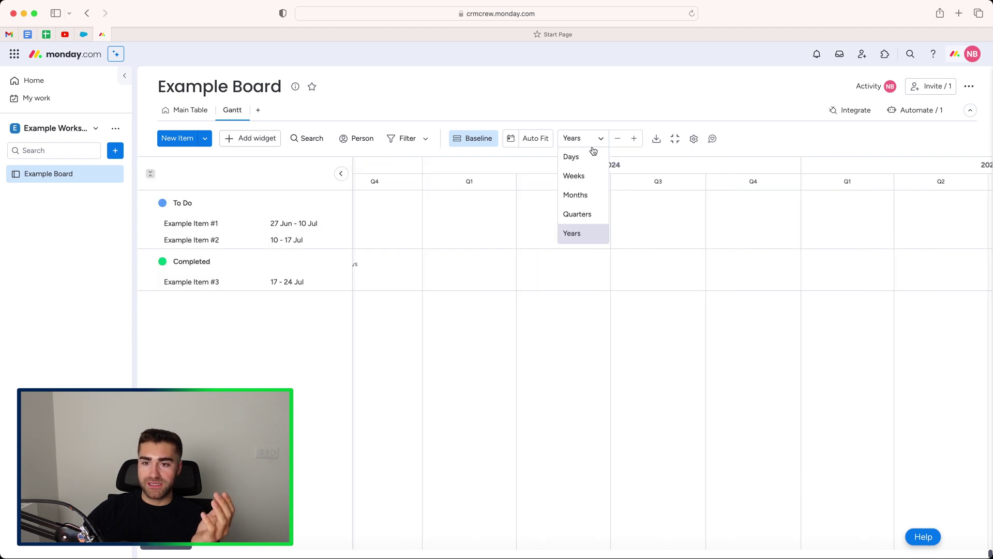
pyautogui.click(577, 214)
pyautogui.click(583, 140)
pyautogui.click(572, 157)
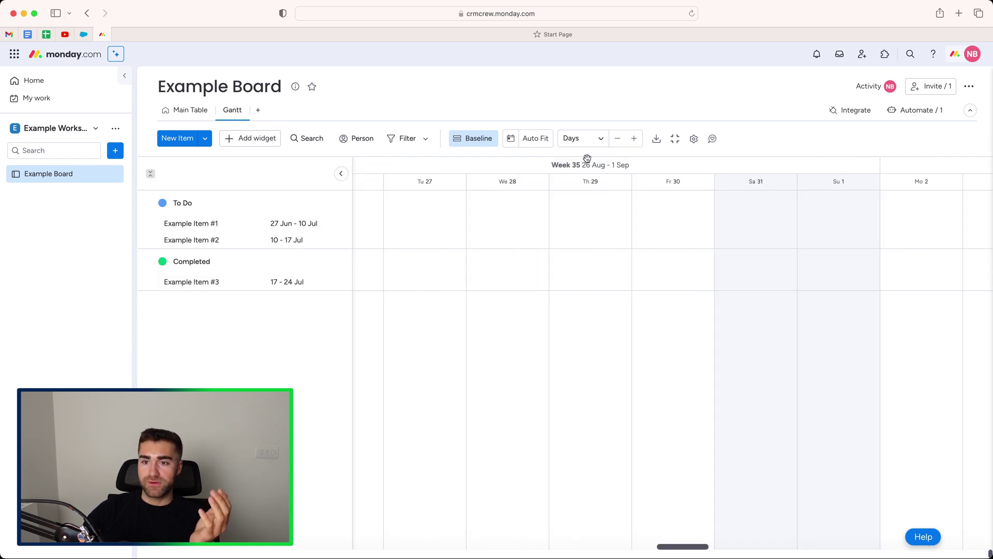
pyautogui.click(543, 143)
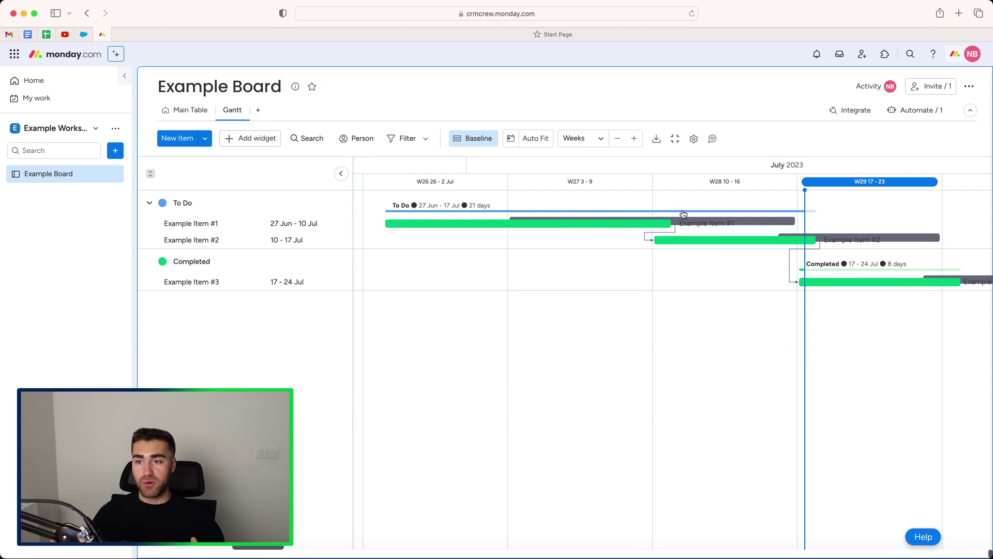
# Jump to Today and set Settings > Baselines to Hide so Example Items #1–#3 show status-coloured bars.
pyautogui.click(512, 141)
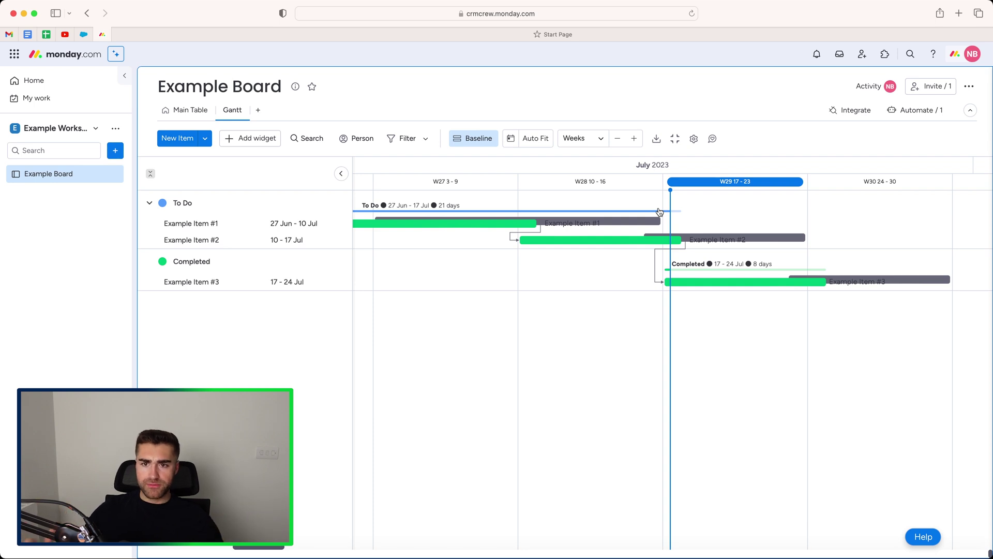
pyautogui.click(475, 139)
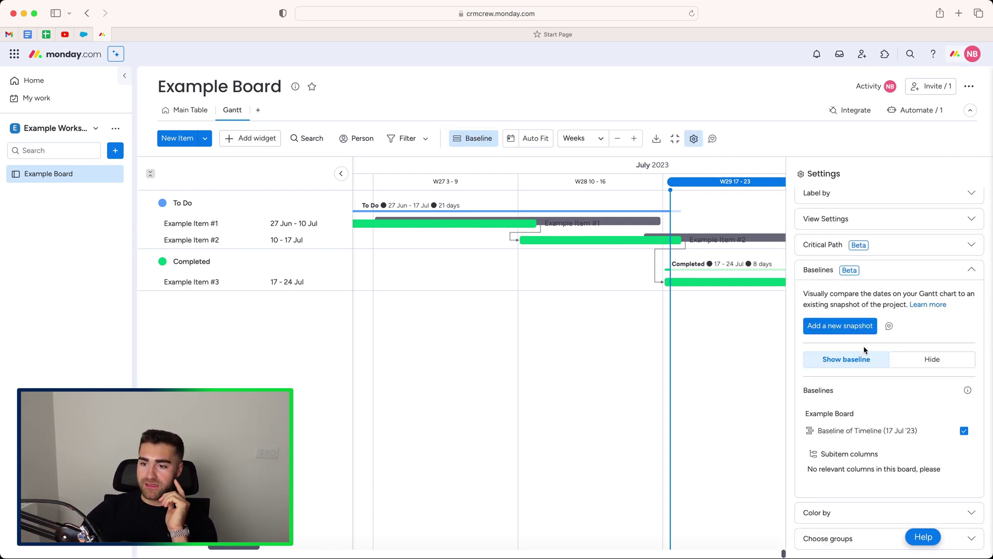
pyautogui.click(926, 360)
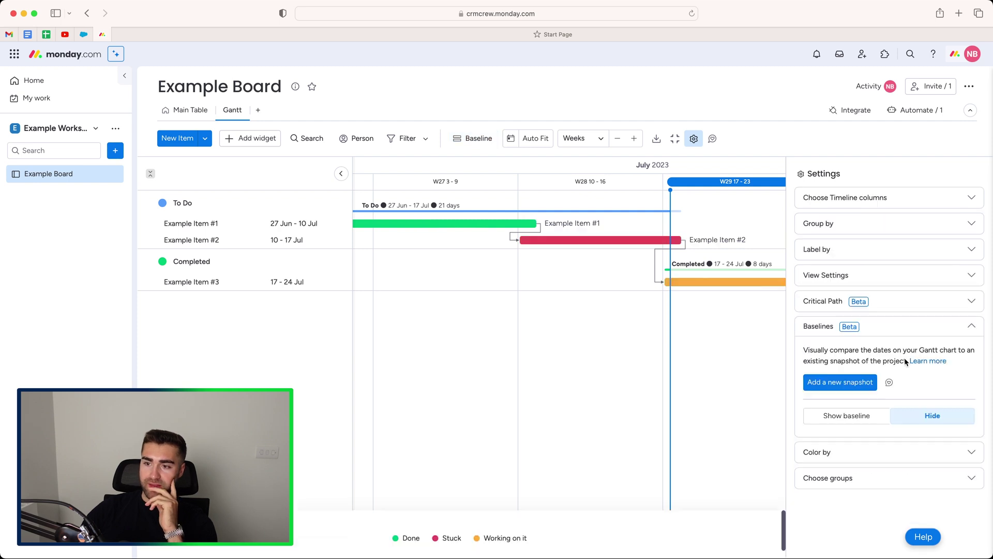
pyautogui.click(848, 415)
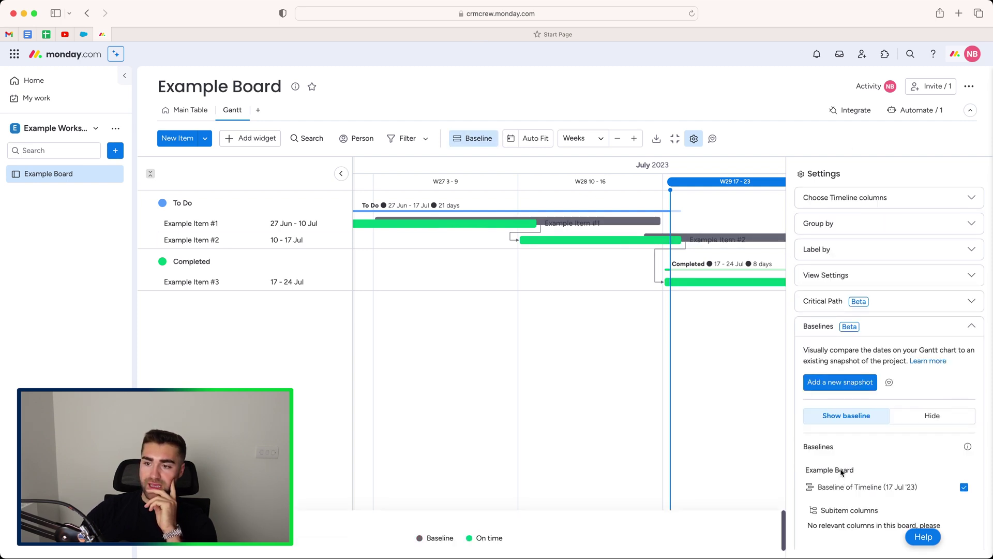
pyautogui.click(902, 426)
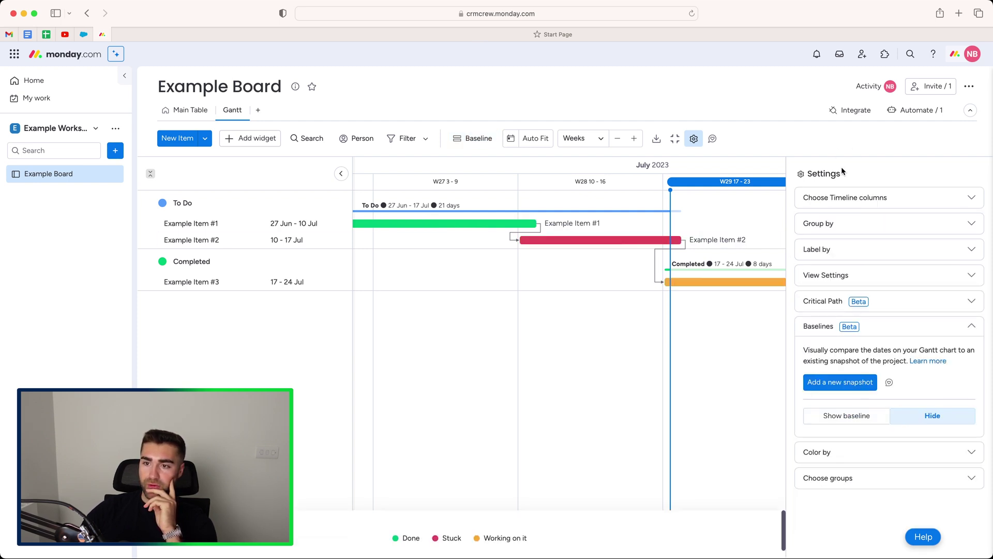
pyautogui.click(696, 139)
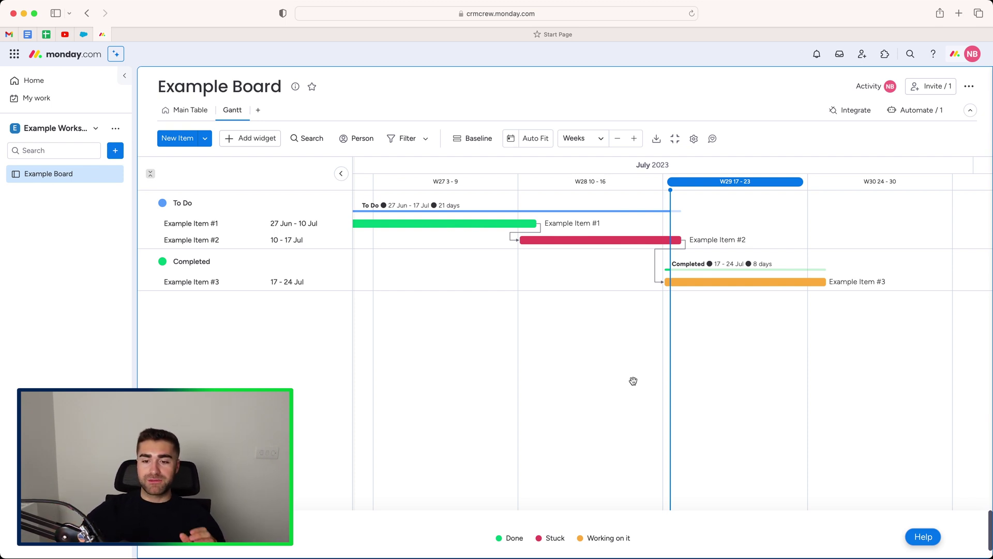
pyautogui.hscroll(-5, 633, 381)
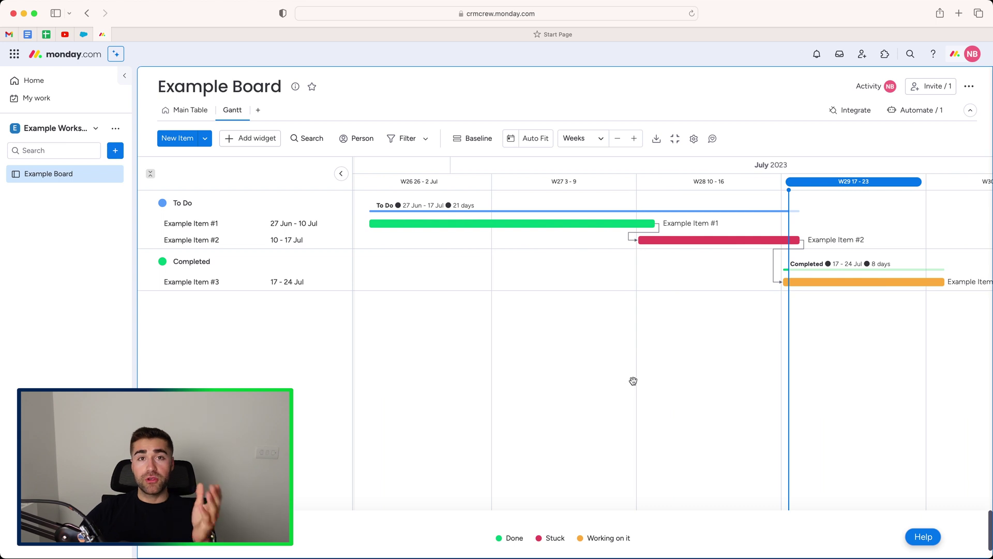